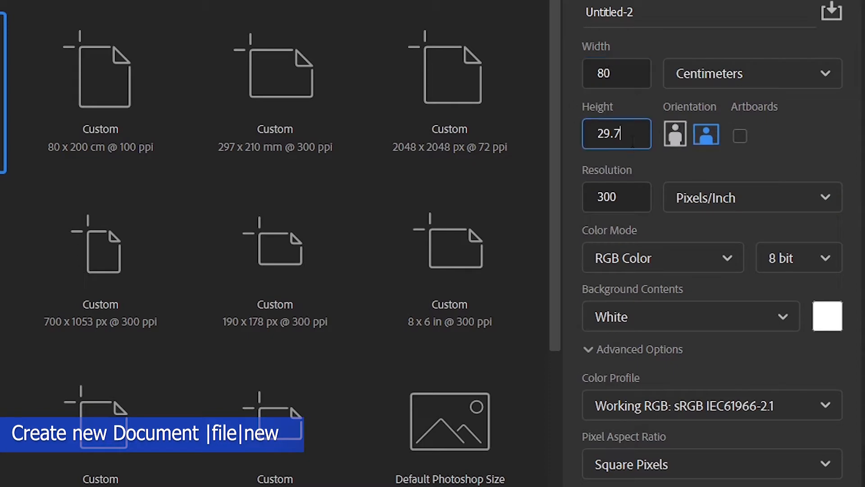
Step: Create a document 80 cm wide and 200 cm high at 100 pixels/inch in CMYK color mode
text(0)
click(588, 200)
text(10)
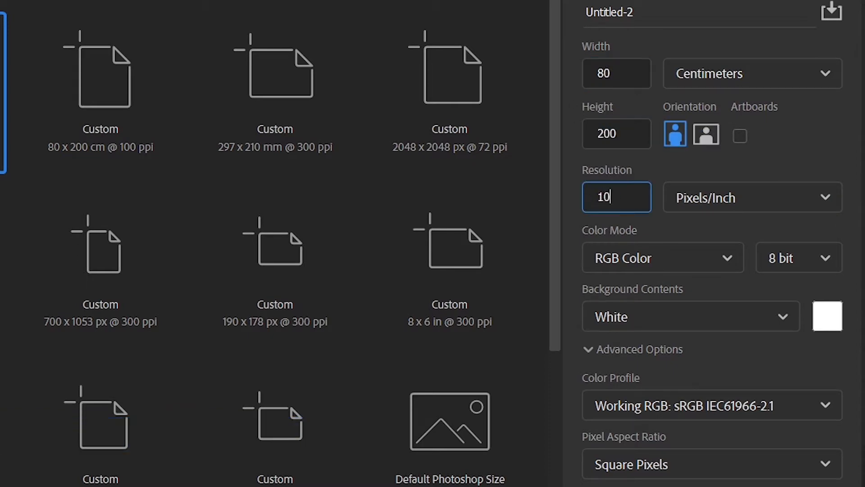
text(0)
click(666, 257)
click(625, 383)
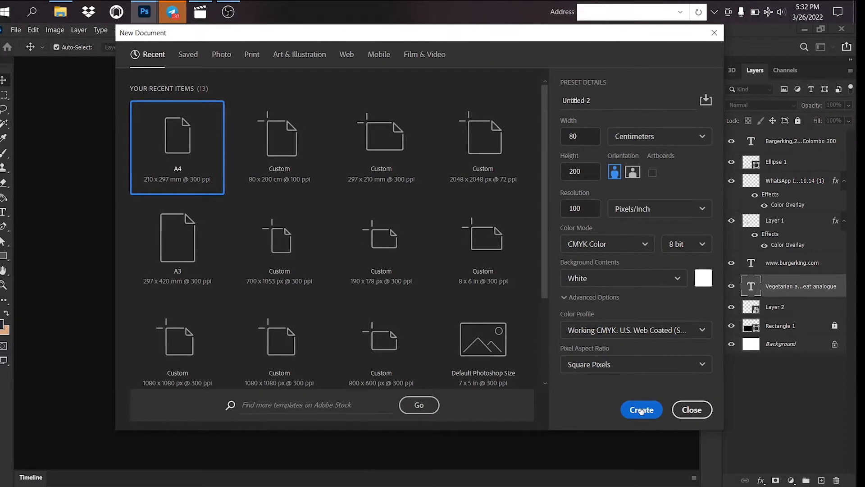
click(692, 484)
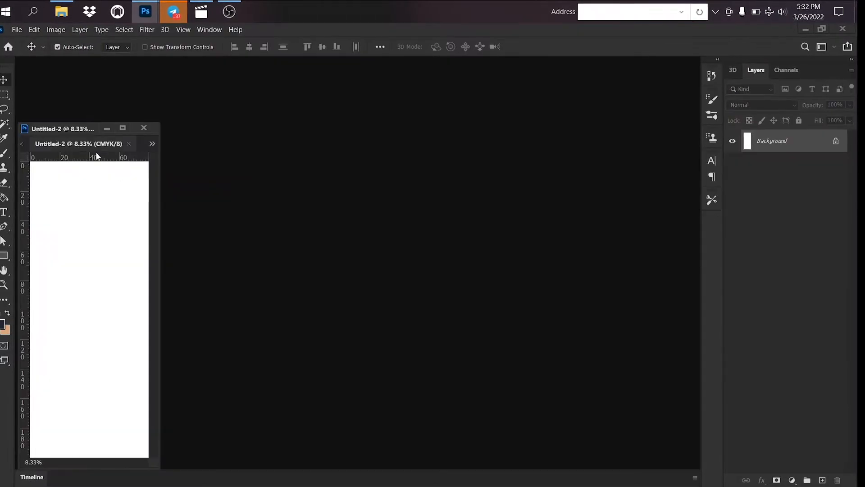
Step: Dock the floating blank document in the workspace and center its page at 12.5% zoom
drag(96, 145, 235, 59)
click(107, 128)
key(ctrl+plus)
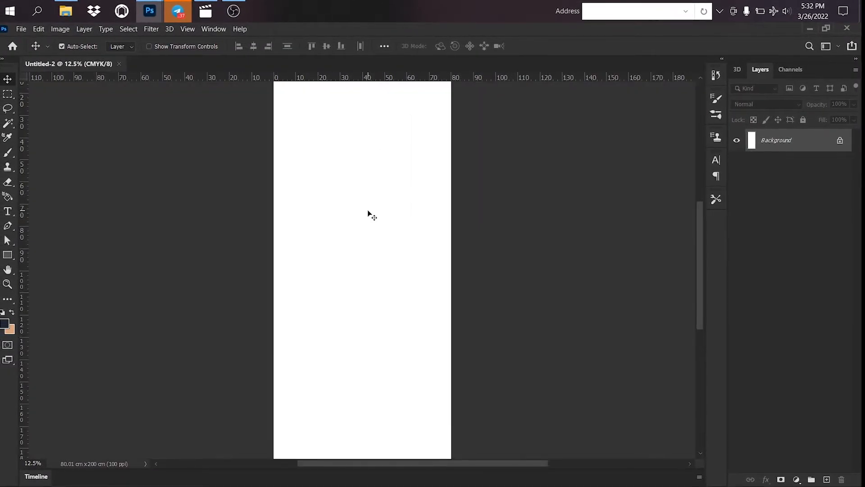
drag(368, 211, 350, 251)
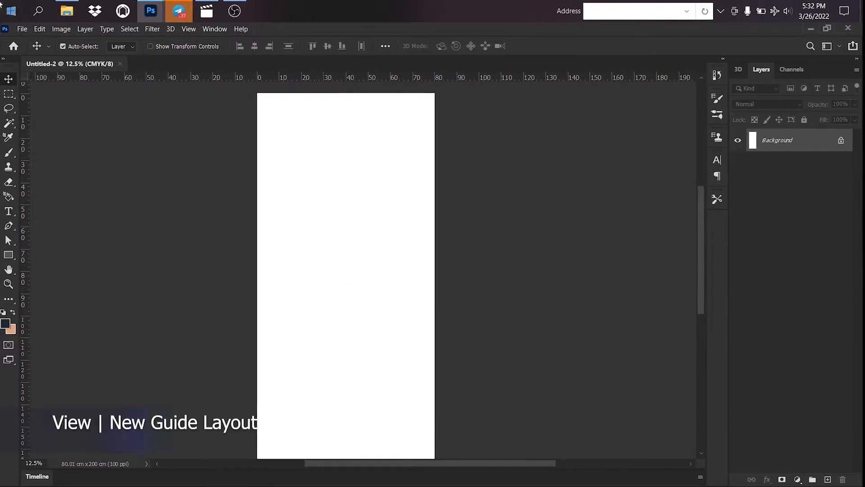
Step: Add a guide layout with 1.5 cm margins on all four sides of the canvas
click(150, 30)
mouse_move(185, 27)
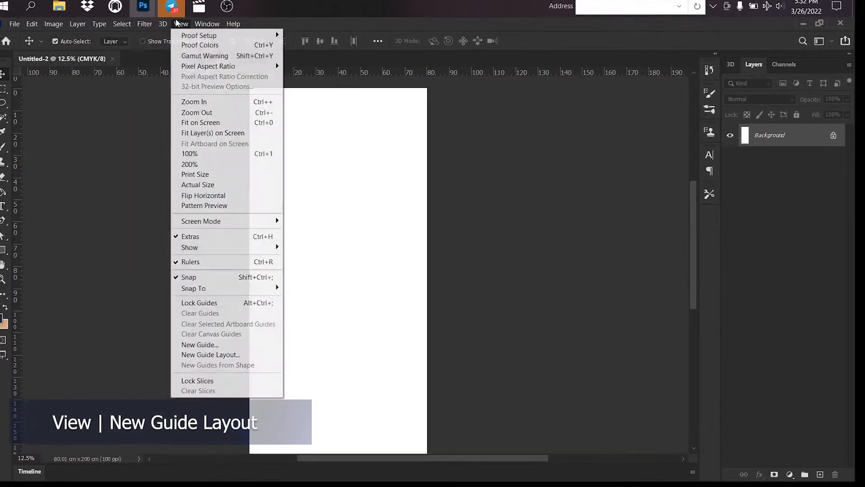
click(211, 354)
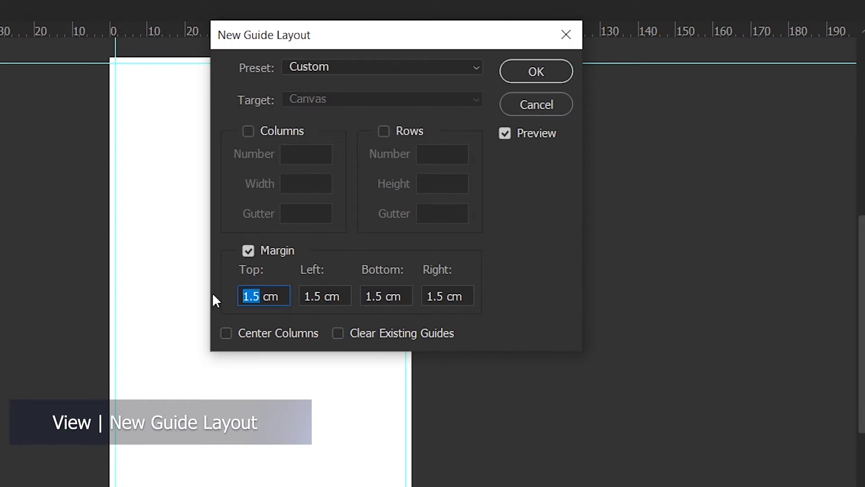
click(532, 73)
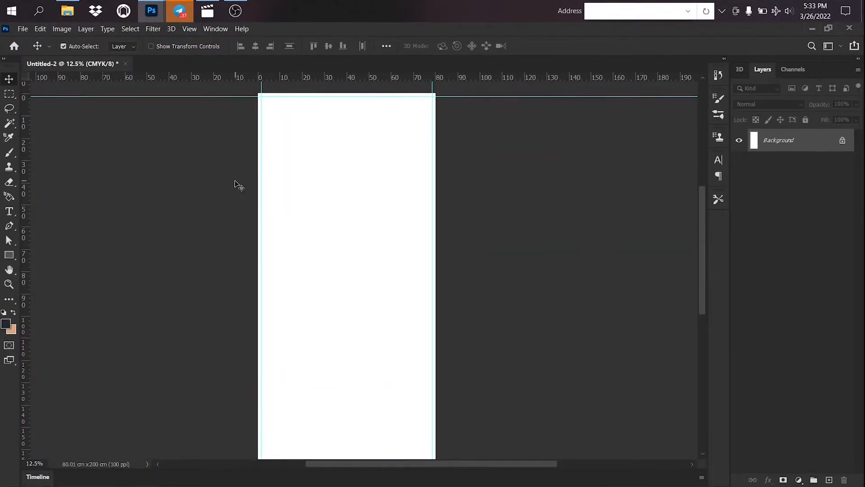
Step: Draw a white rectangle about 82.85 cm by 199.76 cm over the page and extend its top edge beyond the canvas
key(u)
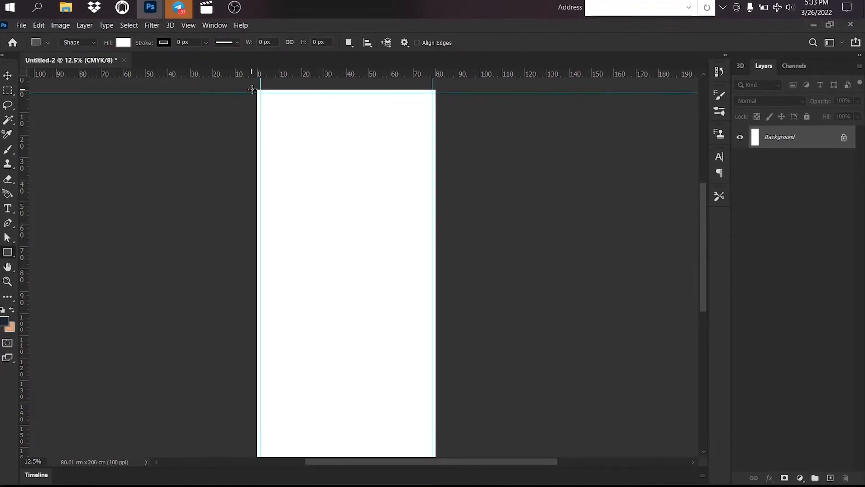
drag(252, 90, 440, 344)
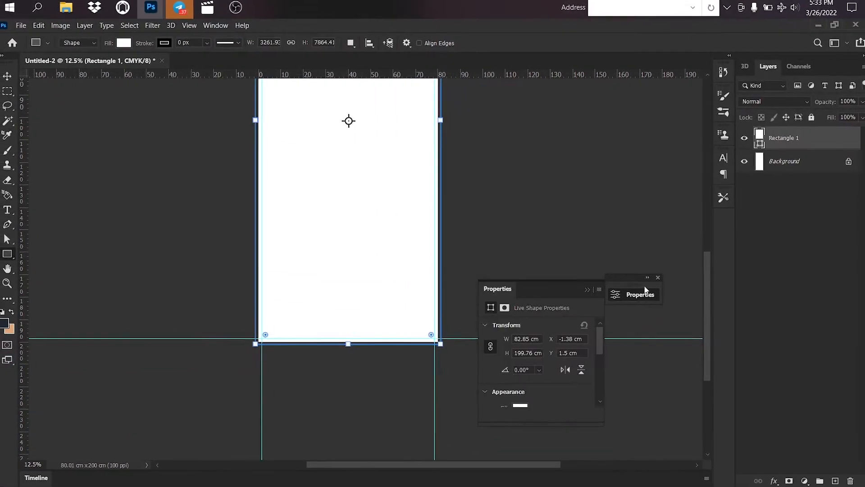
click(658, 278)
drag(530, 178, 524, 374)
drag(521, 198, 528, 294)
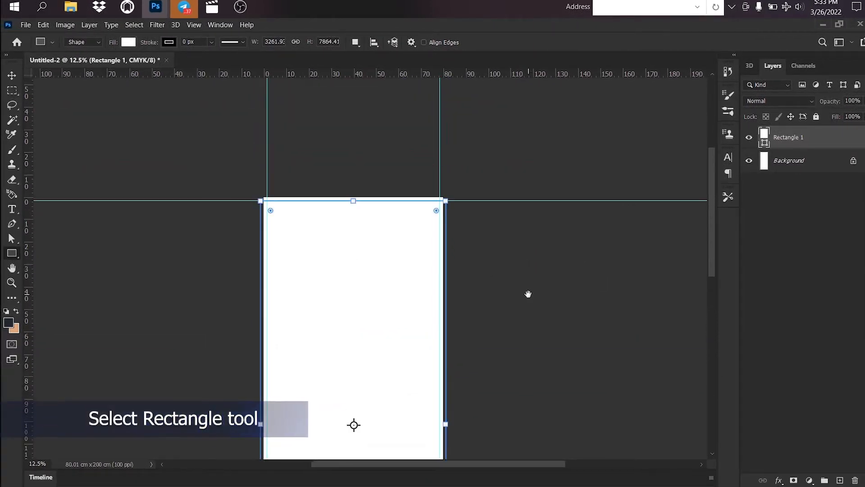
drag(353, 200, 353, 193)
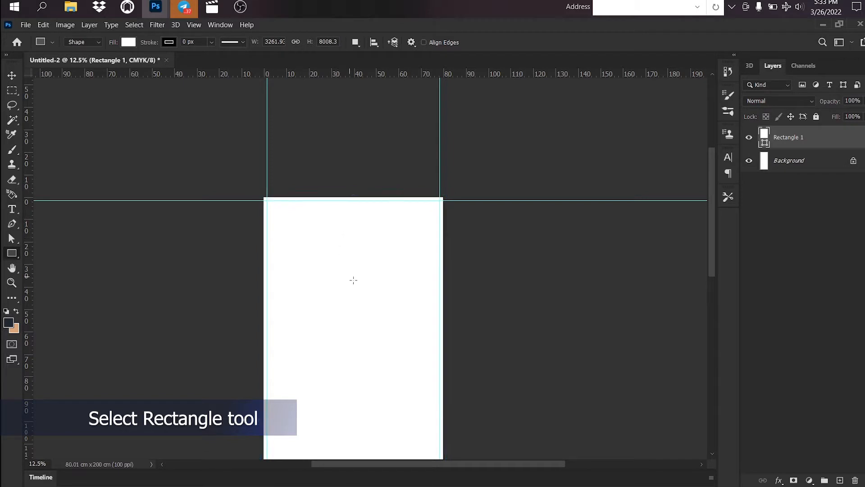
Step: Set the rectangle's fill color to C 0, M 0, Y 0, K 100
double_click(764, 134)
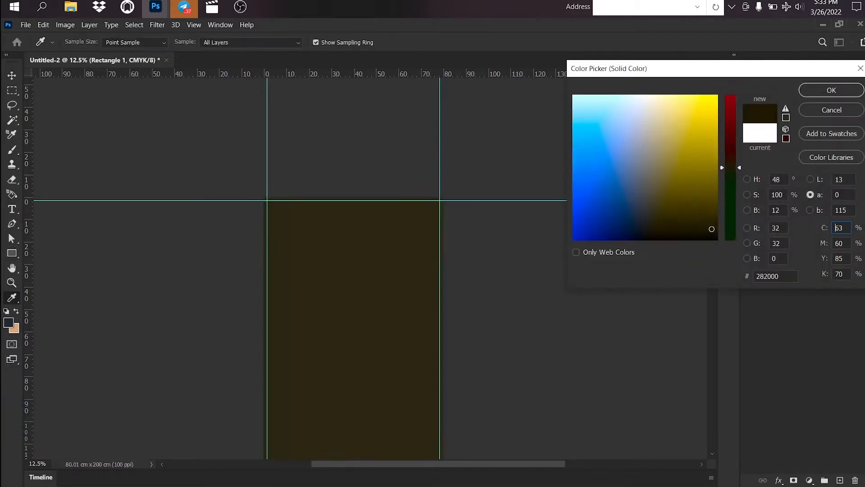
text(0)
key(Tab)
text(0)
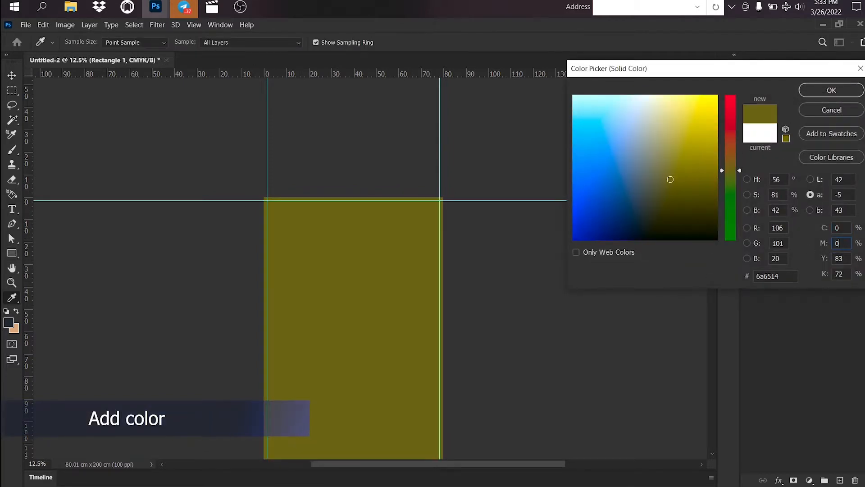
key(Tab)
text(0)
text(100)
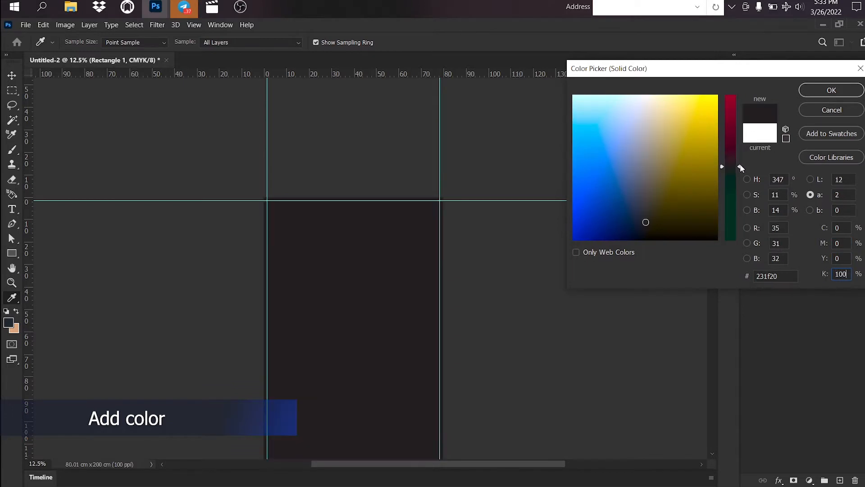
Step: Try darker shades for the rectangle's fill and apply the dark green 002817
click(718, 239)
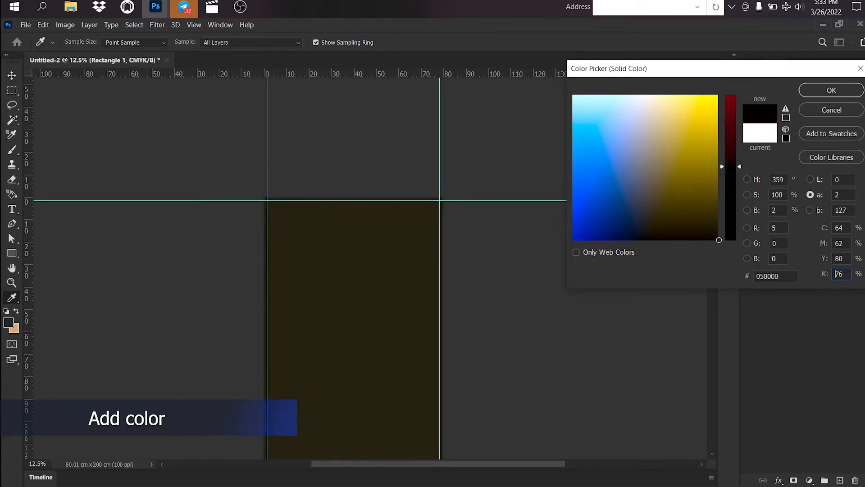
click(731, 234)
click(786, 119)
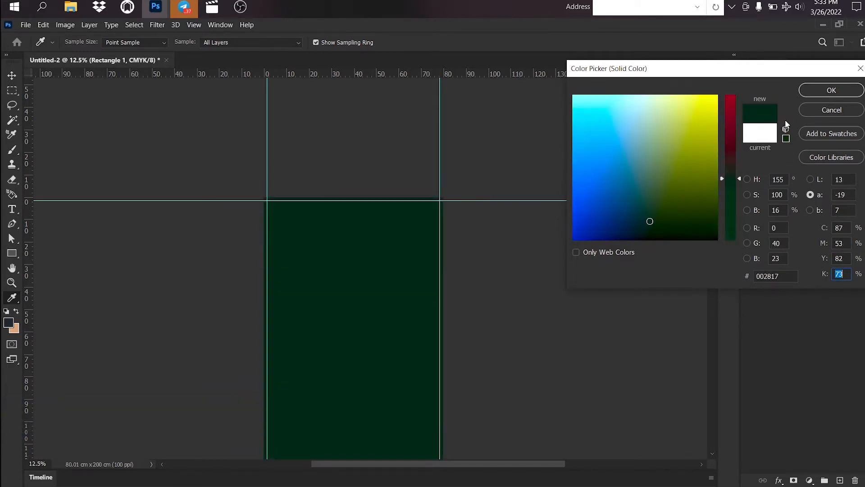
text(75)
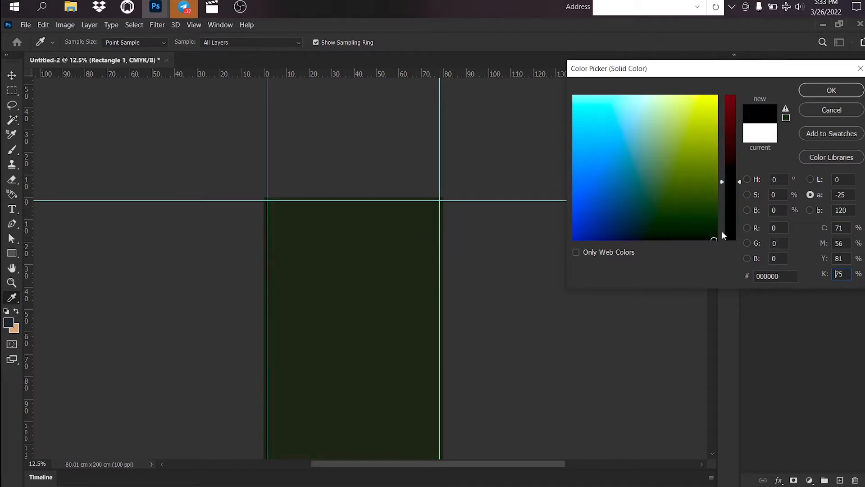
click(731, 239)
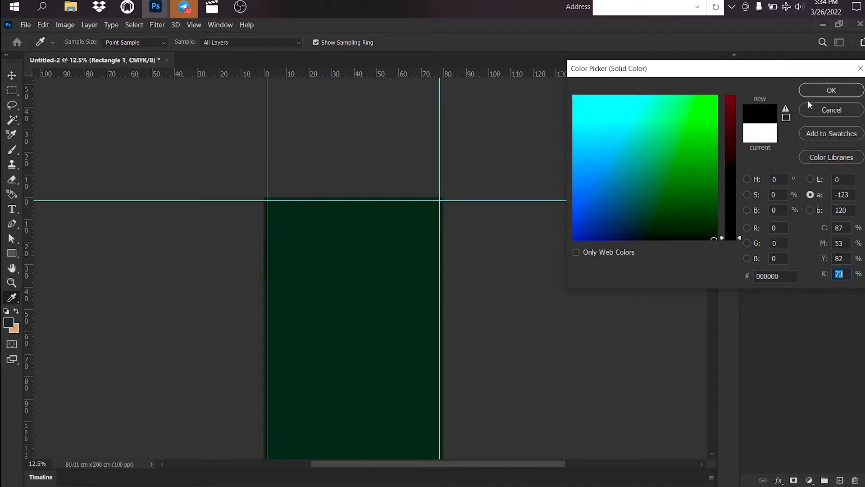
click(829, 90)
Step: Set the rectangle's fill to pure black 000000, with CMYK values 75, 68, 67 and 90
double_click(765, 135)
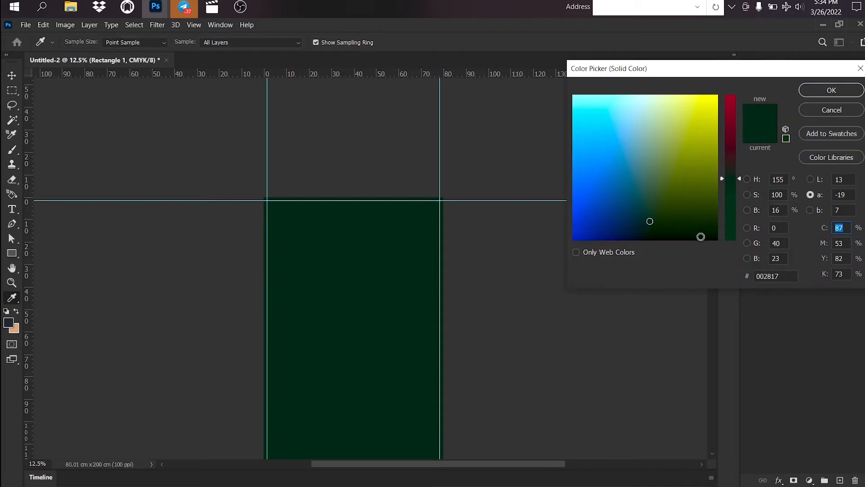
text(75)
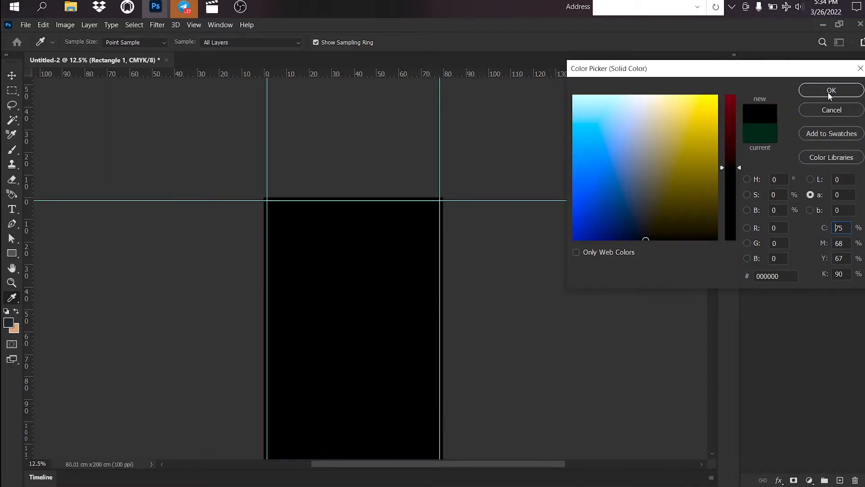
click(829, 93)
click(13, 77)
click(314, 252)
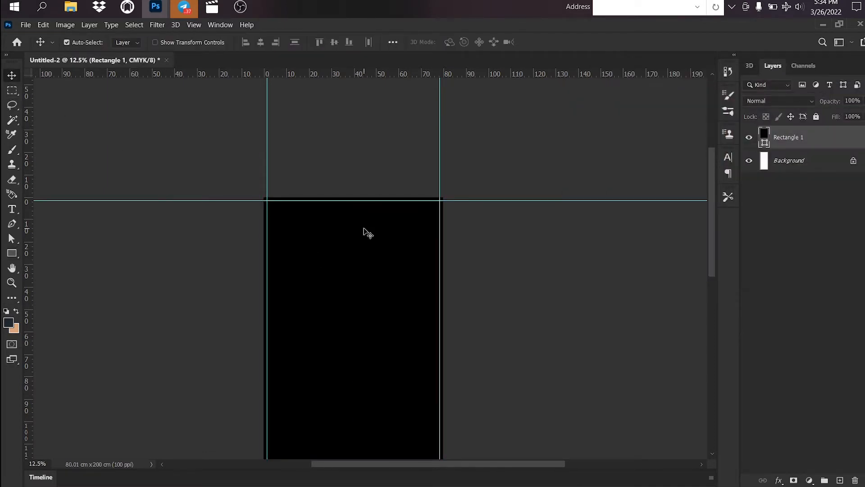
drag(403, 264, 398, 180)
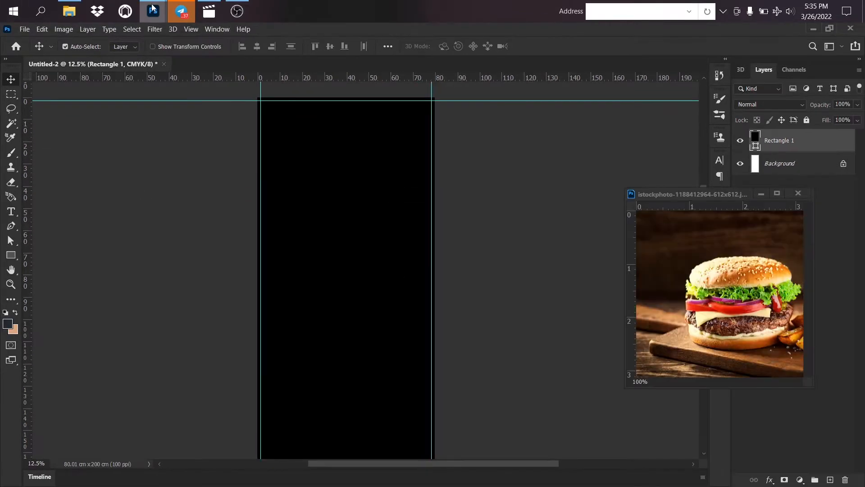
Step: Copy the flaming two-burger image from the Untitled-1 document onto the black banner
mouse_move(153, 11)
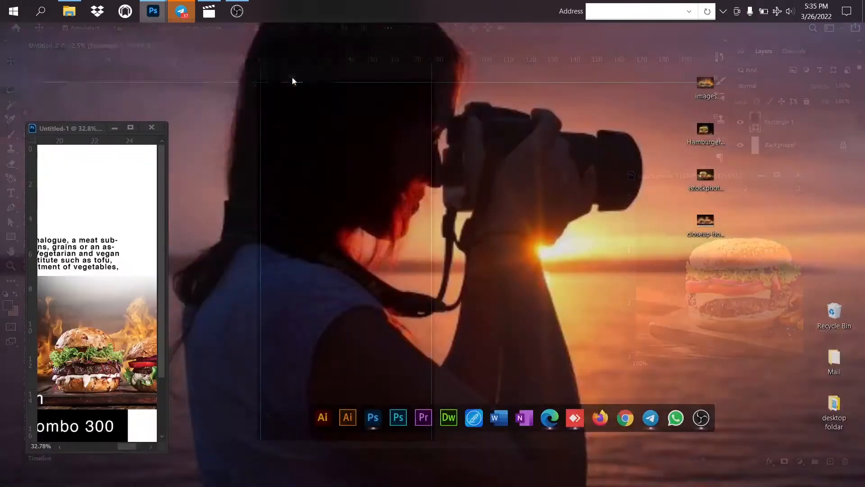
click(292, 77)
drag(116, 361, 497, 315)
click(114, 128)
Step: Scale the burger image to the banner's full width and position it in the banner's upper part
key(ctrl+t)
drag(394, 274, 337, 232)
drag(445, 256, 464, 269)
mouse_move(383, 234)
mouse_down()
mouse_move(369, 221)
mouse_move(357, 265)
mouse_up()
key(Return)
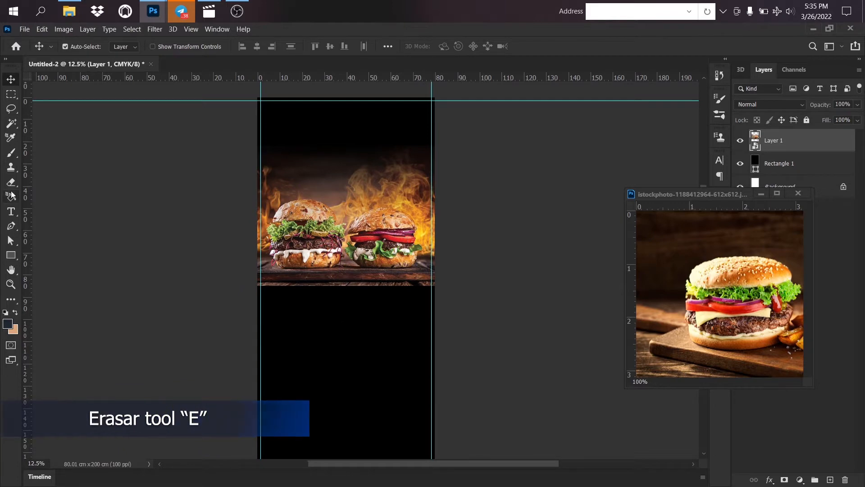
Step: Rasterize the burger image and softly erase its upper edge to blend it into the black background
key(e)
click(283, 176)
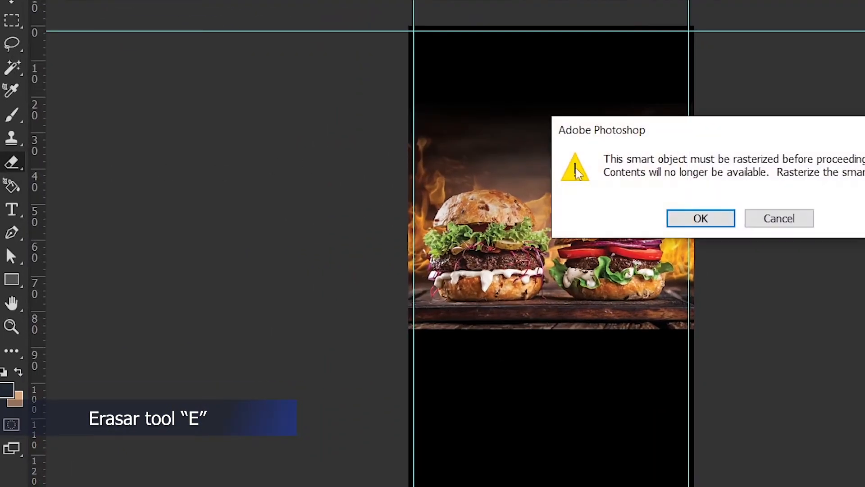
click(692, 224)
drag(521, 112, 470, 94)
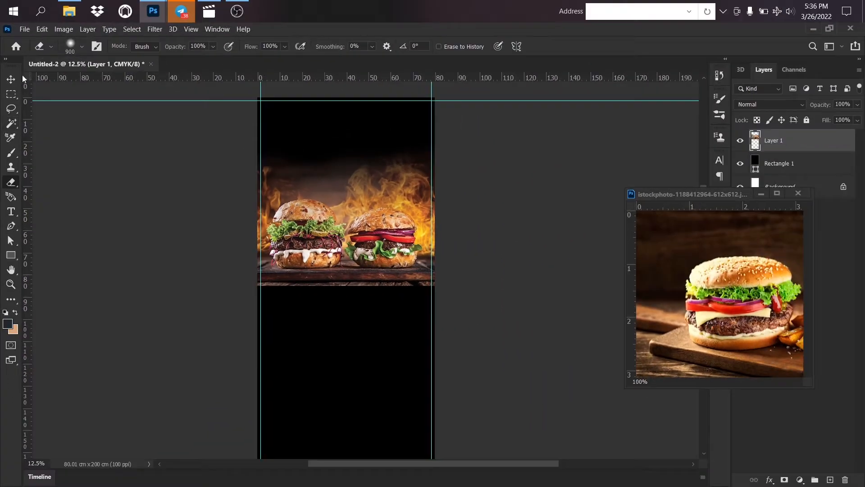
Step: Move the burger image slightly up and rename its layer as "main image"
key(v)
drag(392, 285, 380, 264)
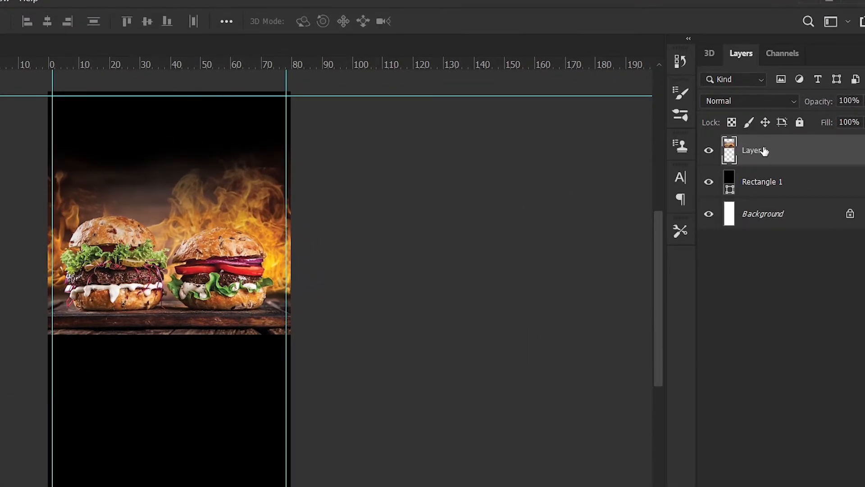
text(main image)
click(719, 250)
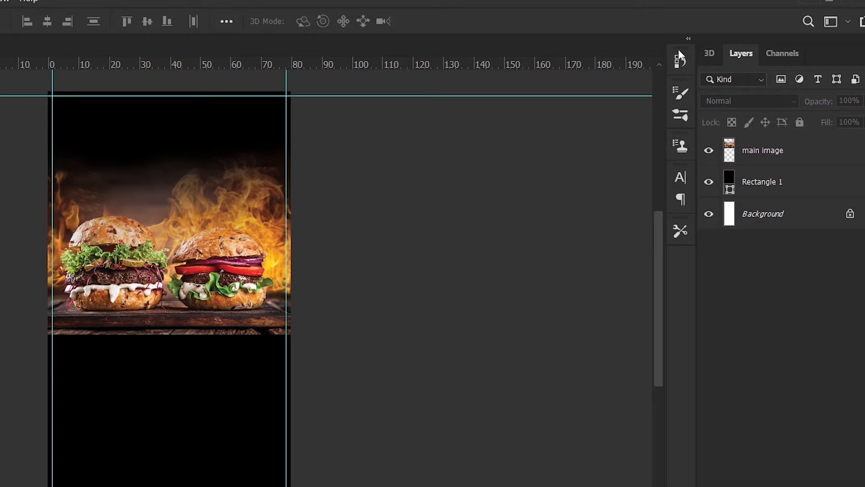
click(132, 214)
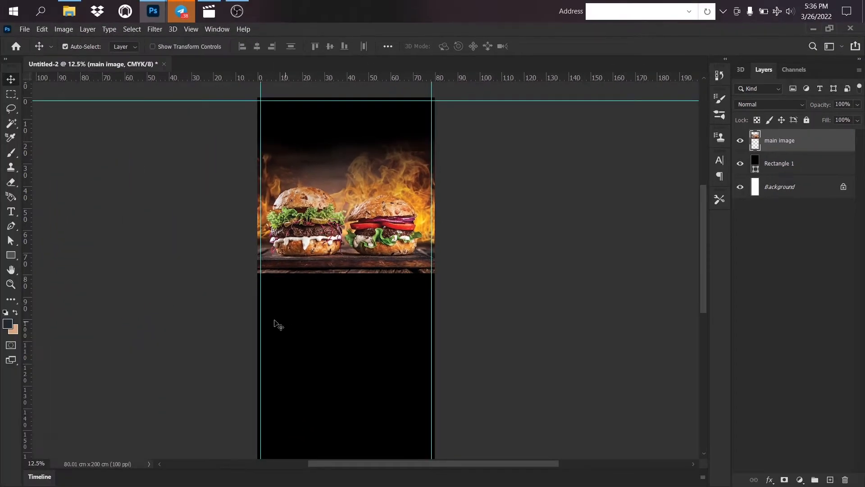
Step: Draw a white circle about 45.45 cm in diameter overlapping the lower-left corner of the burger image
drag(194, 259, 240, 209)
scroll(241, 271, up, 1)
scroll(357, 267, down, 1)
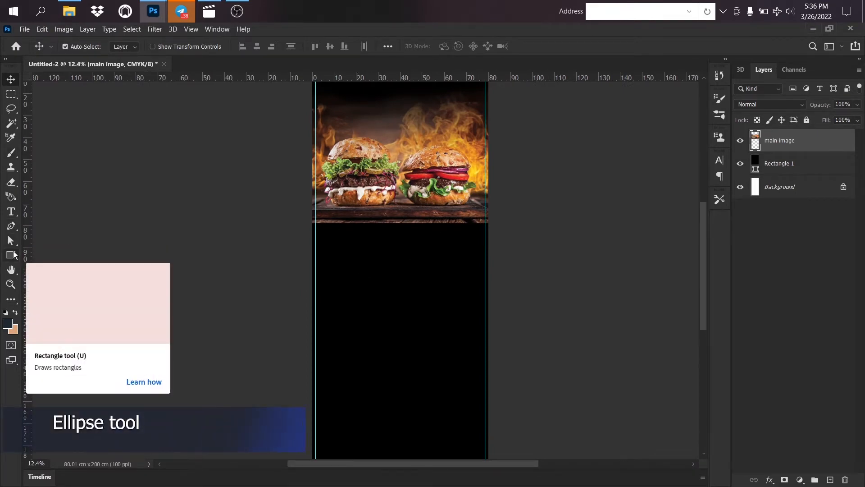
right_click(11, 255)
click(40, 286)
drag(337, 256, 400, 321)
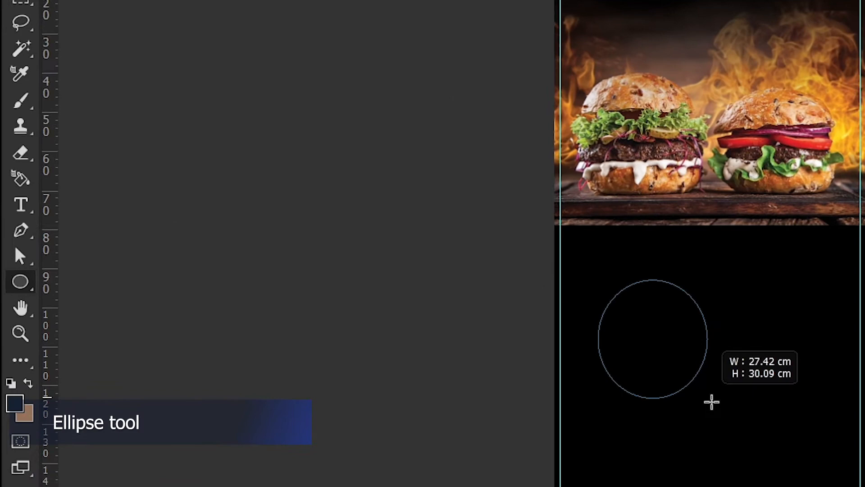
drag(712, 402, 720, 372)
drag(405, 304, 406, 304)
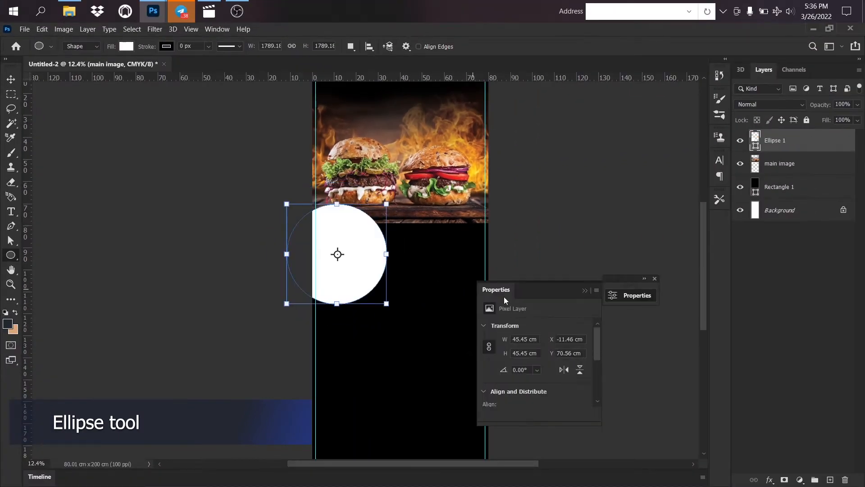
click(655, 278)
Step: Place the circle below the burger image, add an overlapping duplicate of it, and select the Ellipse 1 layer
key(v)
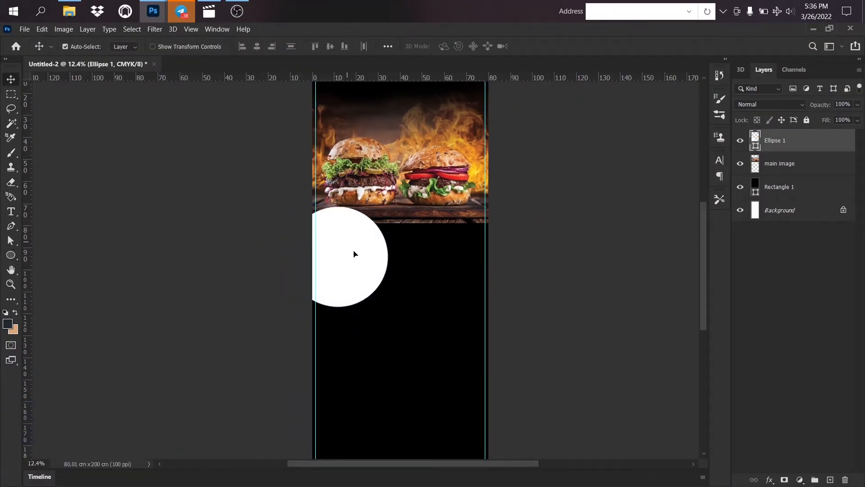
drag(349, 248, 465, 283)
key(ctrl+j)
click(755, 161)
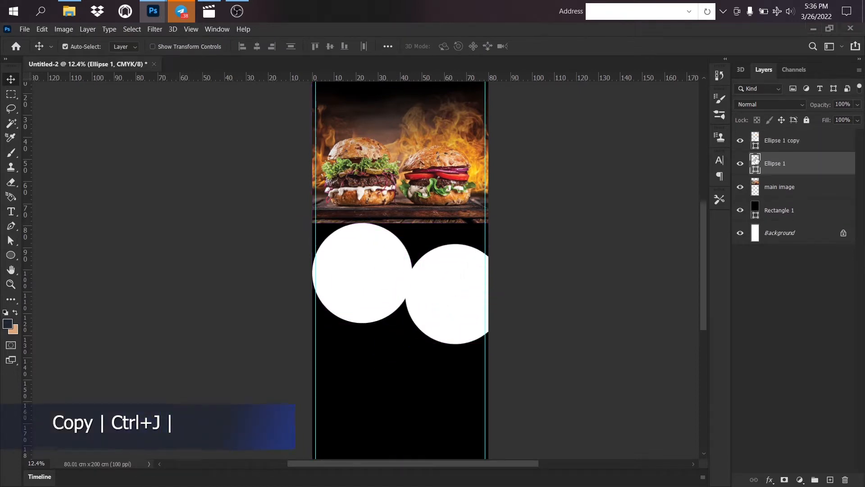
Step: Move the duplicate circle down against the banner's right edge and select the first circle, Ellipse 1
click(464, 261)
drag(473, 314, 456, 405)
click(381, 272)
Step: Bring the Hamburger-Hot-Dog image into the banner directly above Ellipse 1 and clip it to that circle
mouse_move(150, 11)
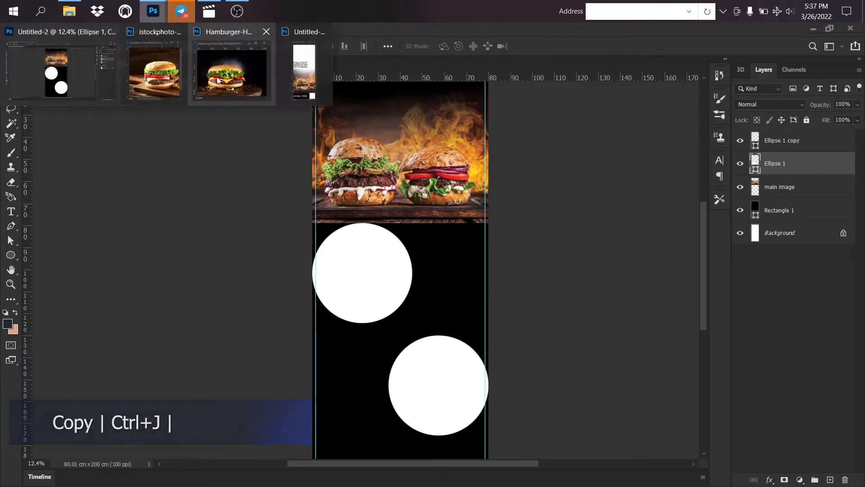
click(155, 81)
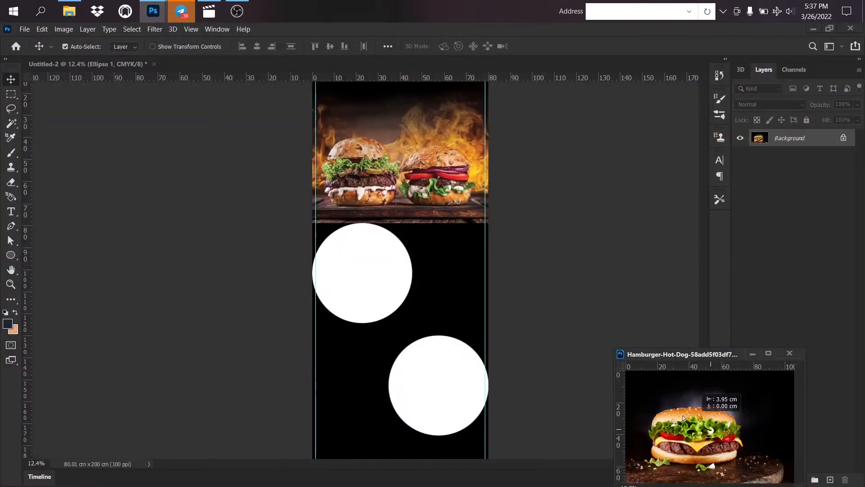
drag(349, 247, 367, 277)
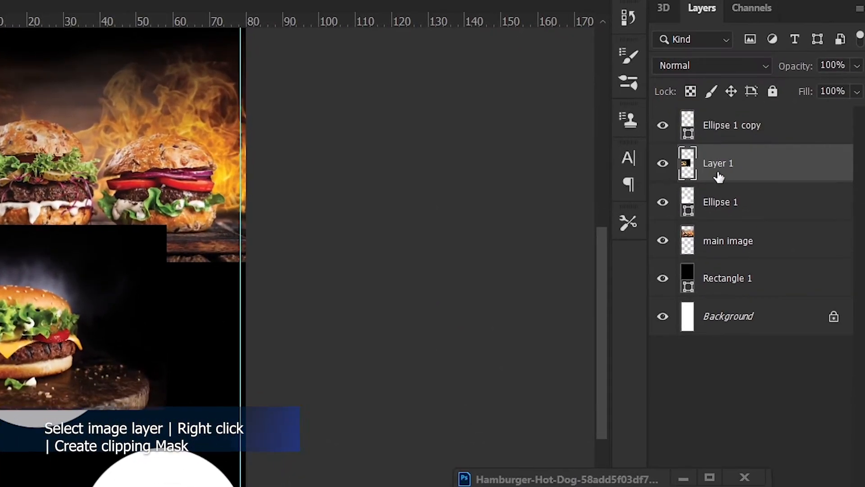
right_click(718, 177)
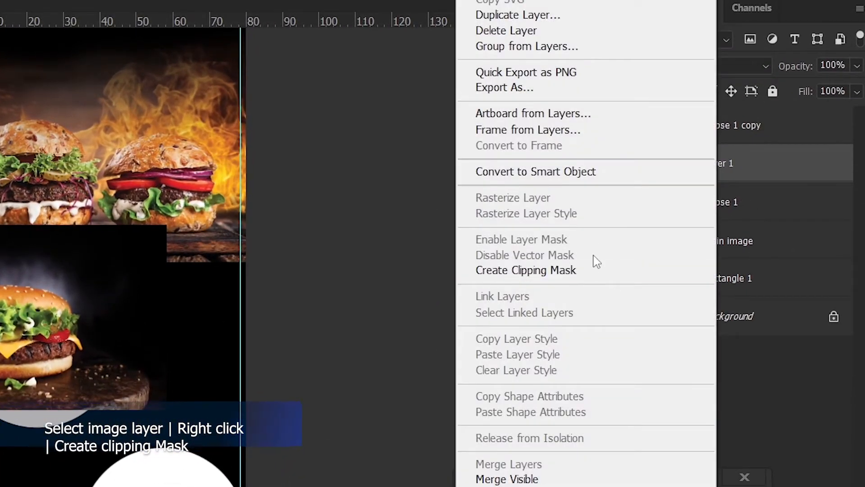
click(587, 274)
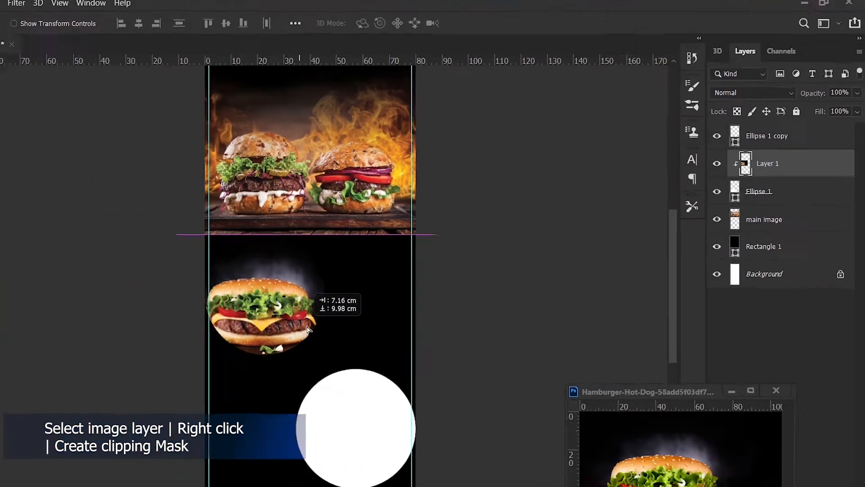
Step: Scale the clipped burger image to 111.71% and center the burger within the circle
key(ctrl+t)
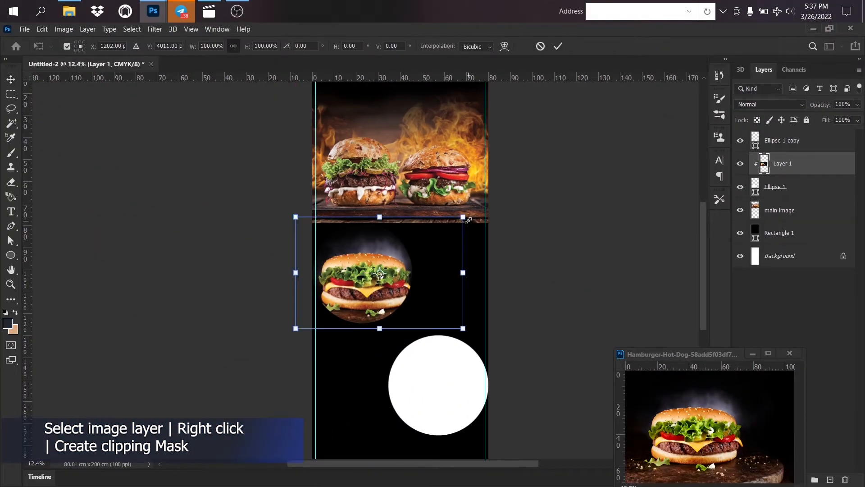
drag(468, 219, 483, 204)
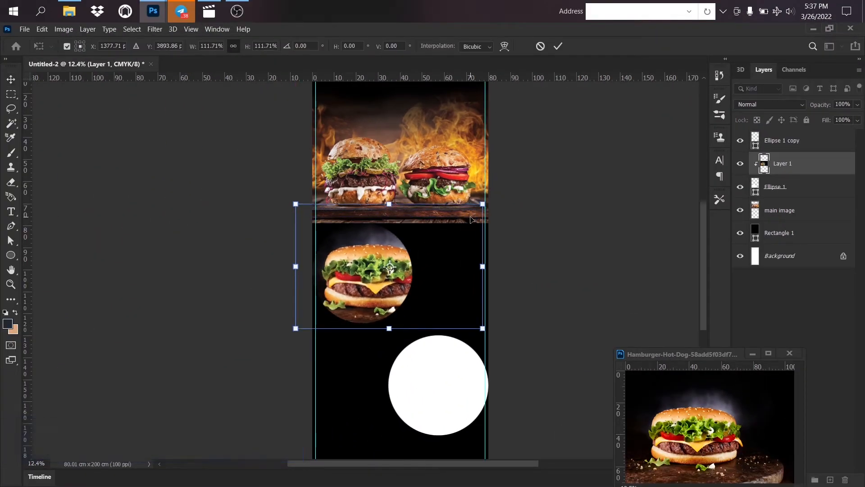
key(Return)
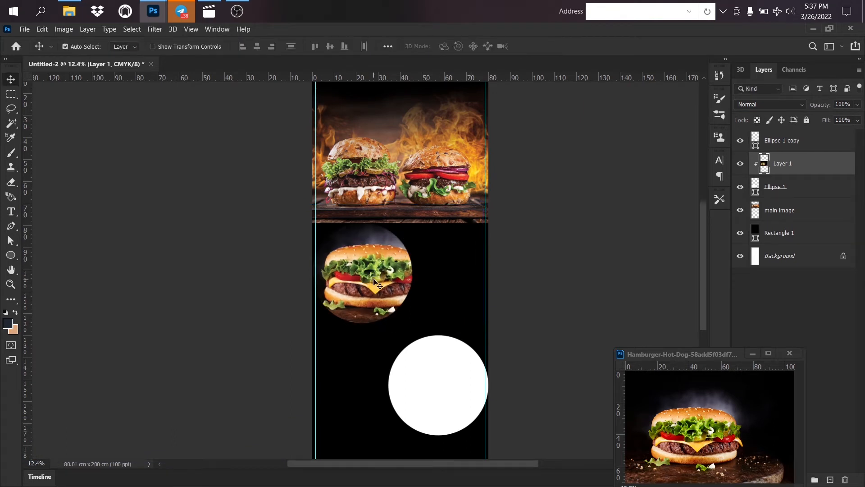
drag(373, 277, 361, 276)
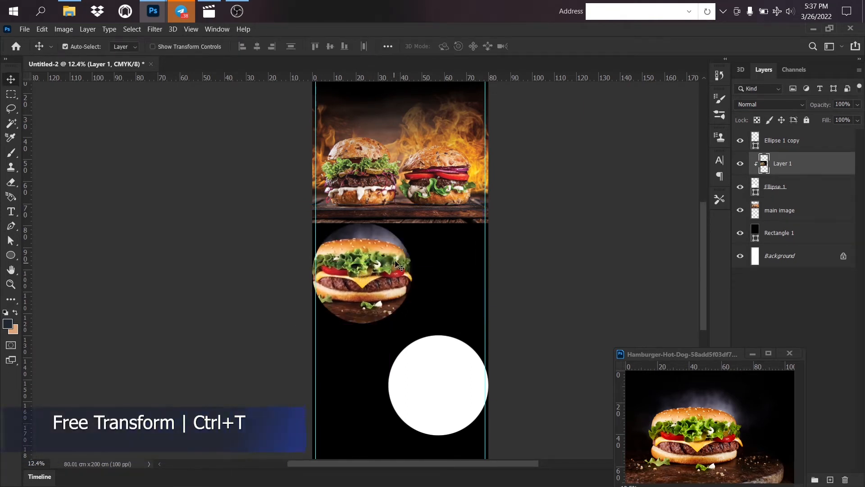
key(ctrl+t)
key(Return)
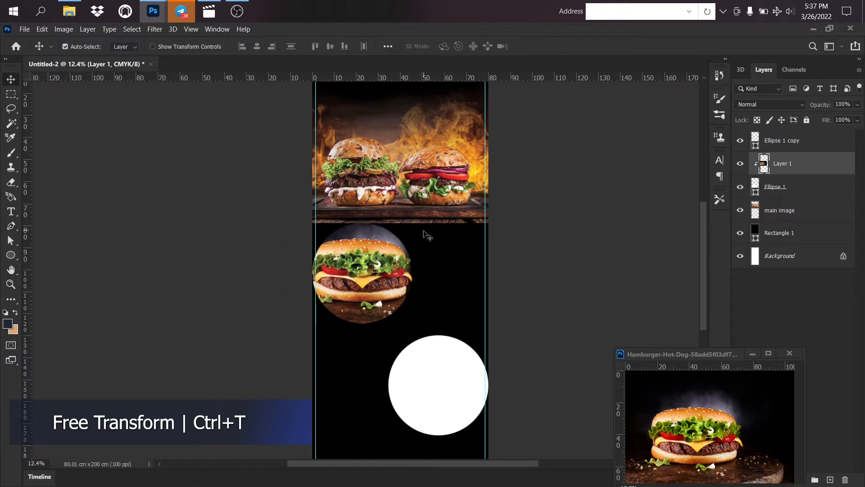
Step: Convert the clipped burger layer to a smart object, scale it to 77.64% and recenter it in the circle
right_click(776, 172)
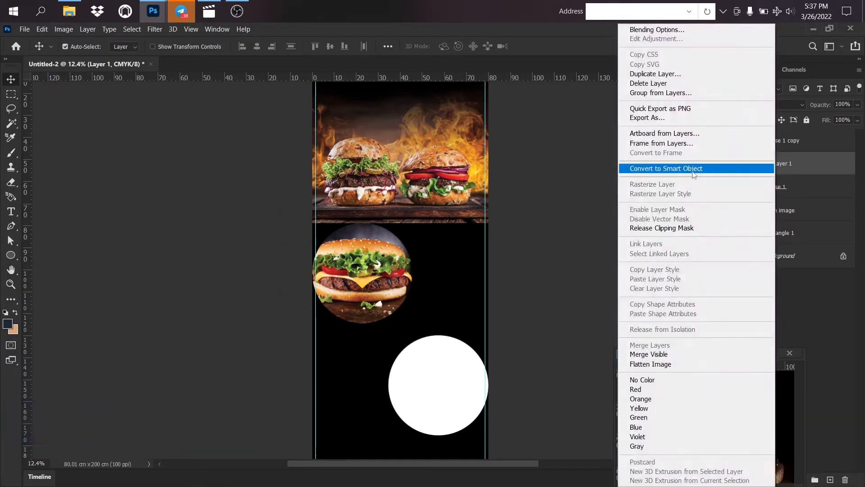
click(680, 169)
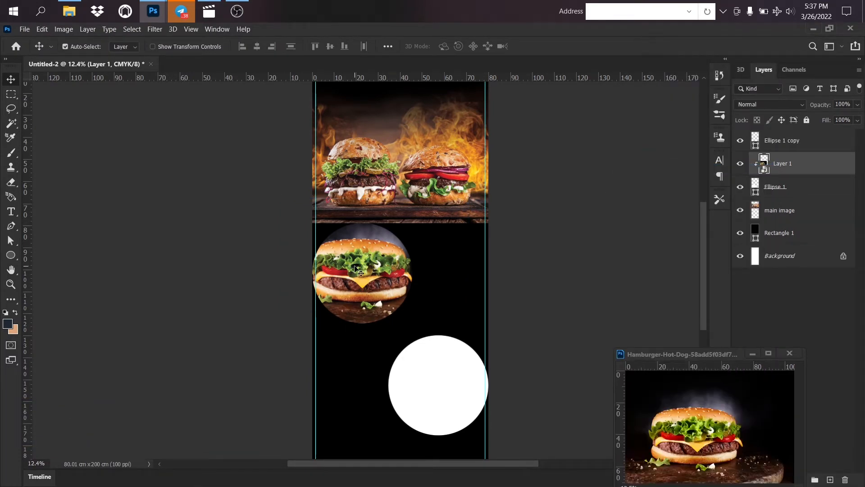
key(ctrl+t)
drag(471, 195, 430, 233)
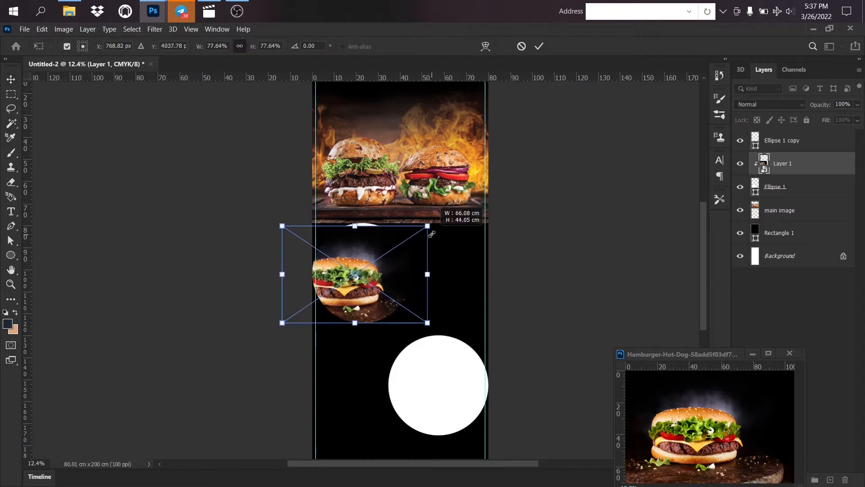
drag(365, 306, 388, 306)
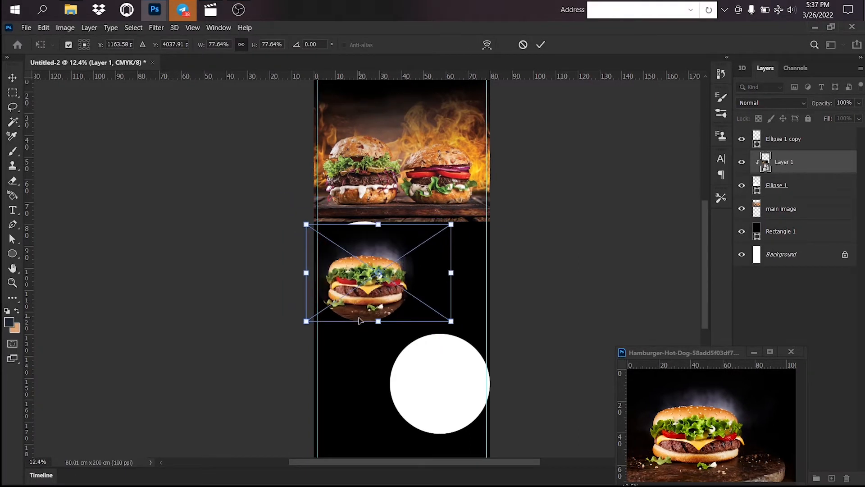
key(Return)
Step: Place the duplicate circle behind Ellipse 1 and offset it slightly to form a thin white rim around the burger circle
drag(423, 382, 351, 277)
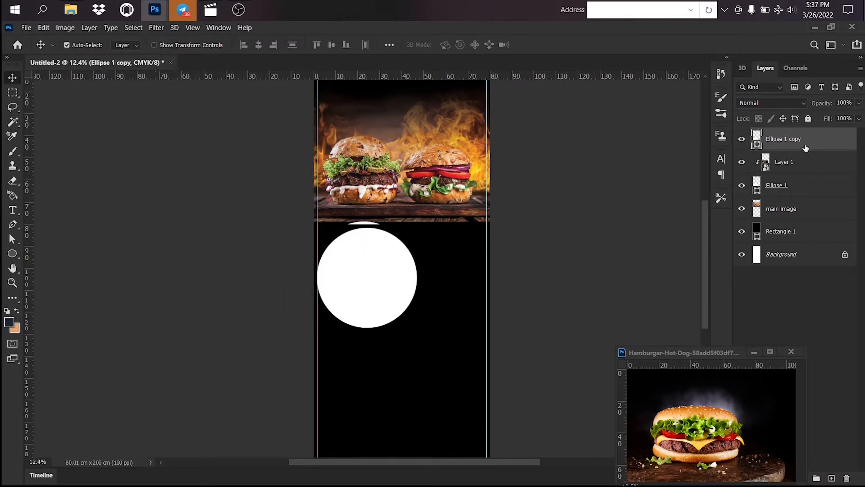
drag(801, 145, 802, 195)
drag(408, 309, 405, 305)
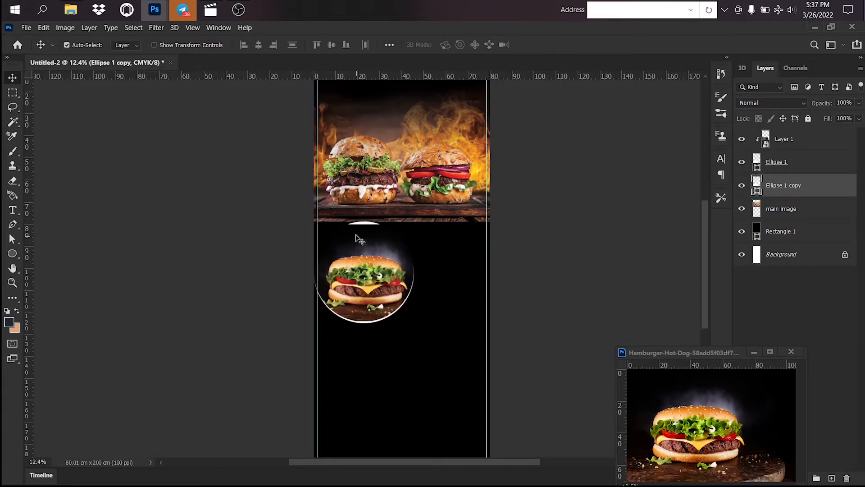
Step: Move the clipped burger image up and enlarge it slightly so it fills the circle without white gaps inside
drag(359, 239, 357, 236)
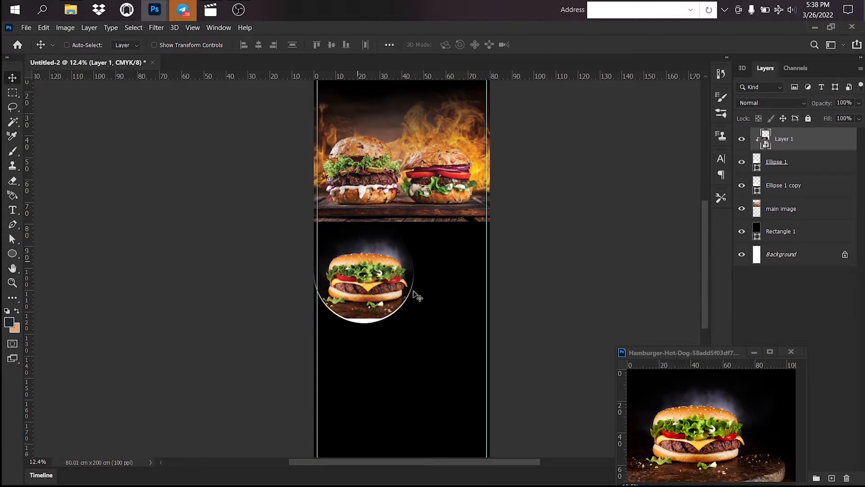
key(ctrl+t)
drag(469, 327, 482, 331)
drag(366, 284, 357, 281)
key(Return)
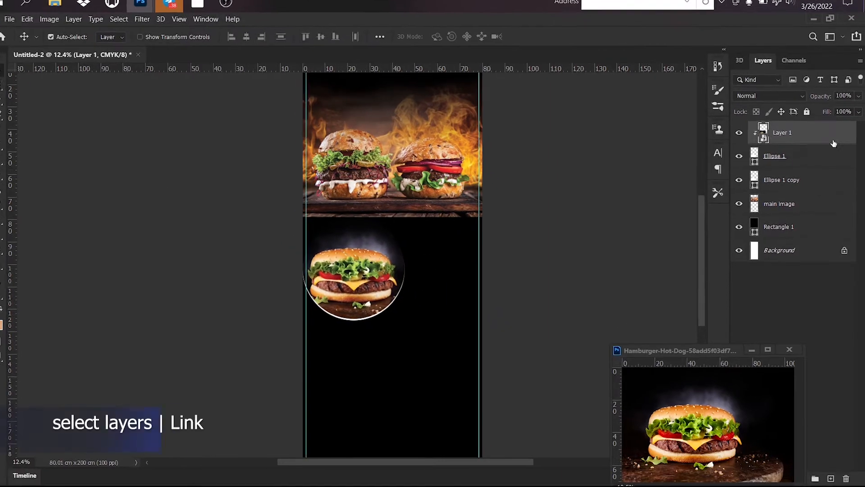
Step: Link the Layer 1, Ellipse 1 and Ellipse 1 copy layers together
click(786, 185)
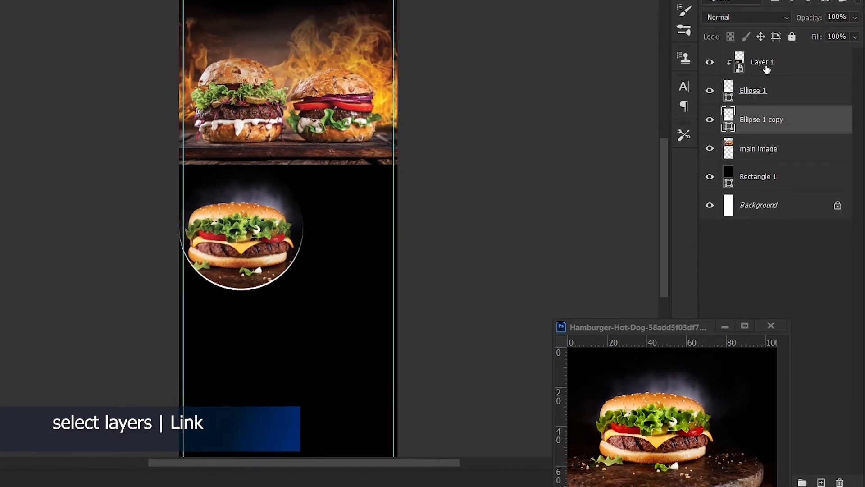
shift+click(765, 68)
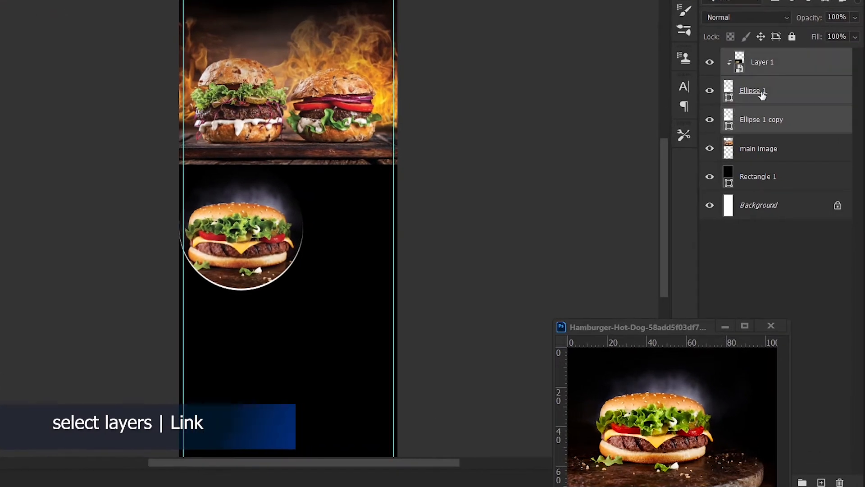
click(724, 325)
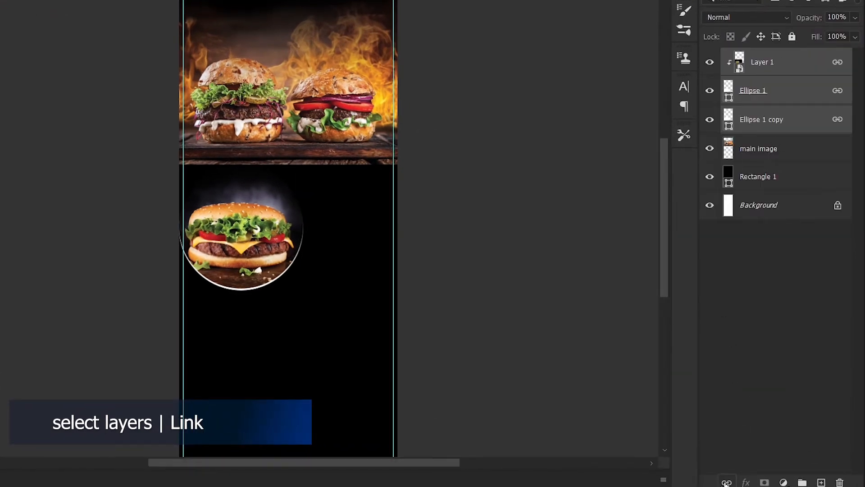
Step: Shift the main image slightly down and place the linked burger circle near the left guide, just overlapping the image's lower edge
drag(259, 236, 270, 205)
scroll(533, 227, down, 4)
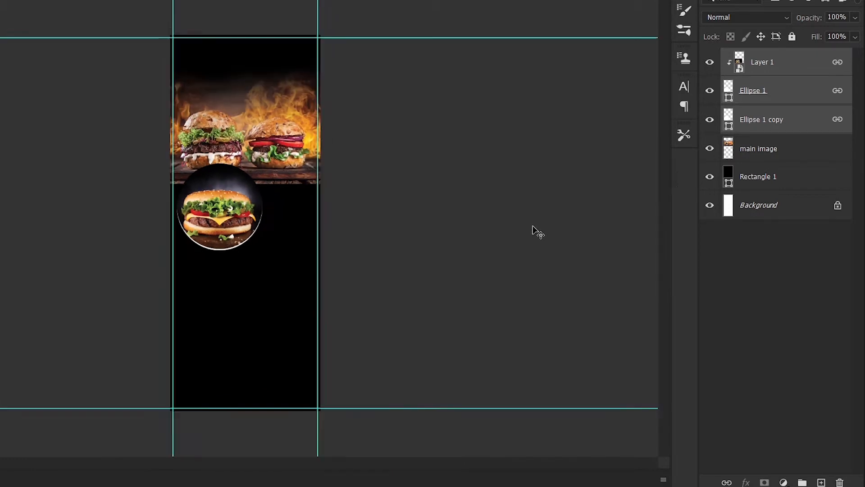
scroll(524, 226, up, 4)
scroll(295, 229, down, 4)
drag(273, 158, 274, 173)
drag(223, 203, 216, 230)
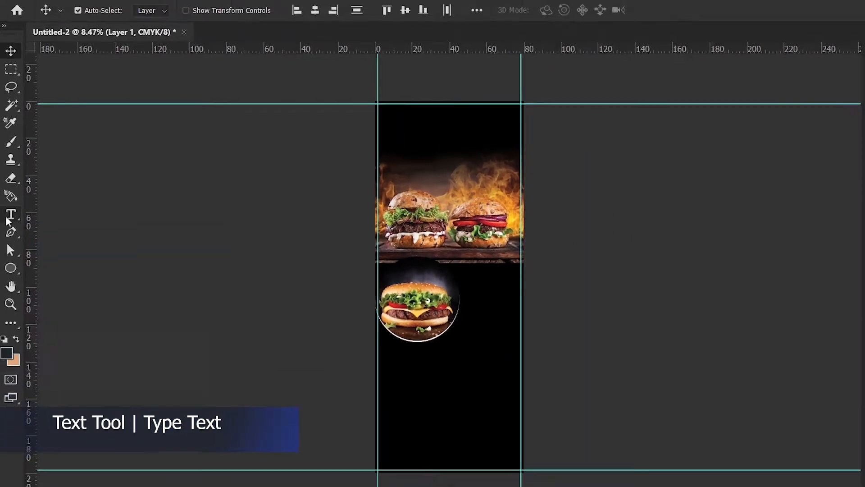
Step: Add the text "TASTY BURGER" in Helvetica Regular with the cream color fefade, below the burger circle
key(t)
click(337, 351)
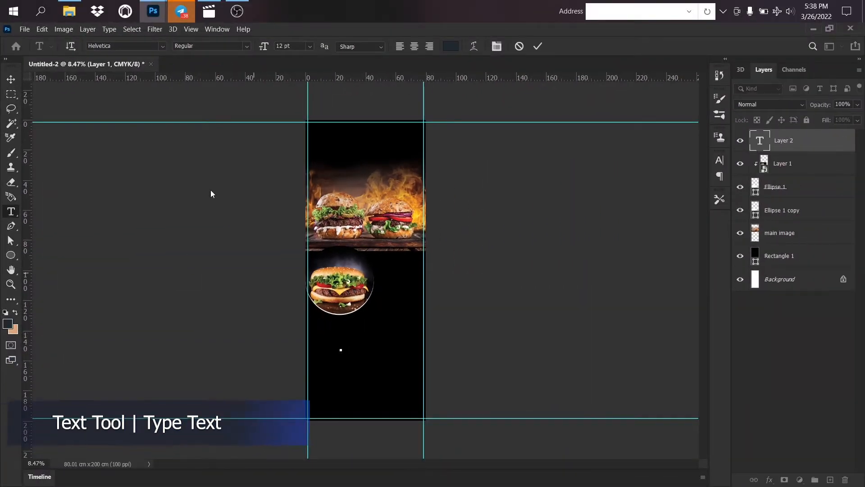
click(451, 46)
drag(639, 112, 646, 101)
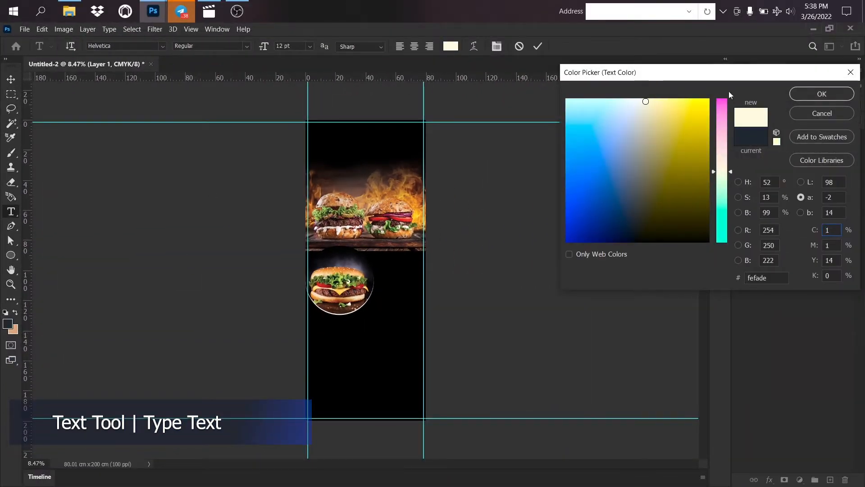
click(822, 94)
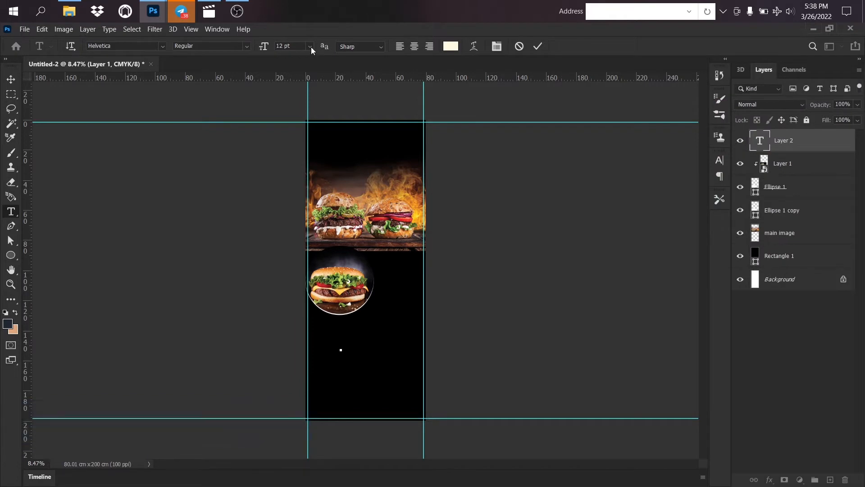
click(310, 46)
click(293, 145)
click(5, 82)
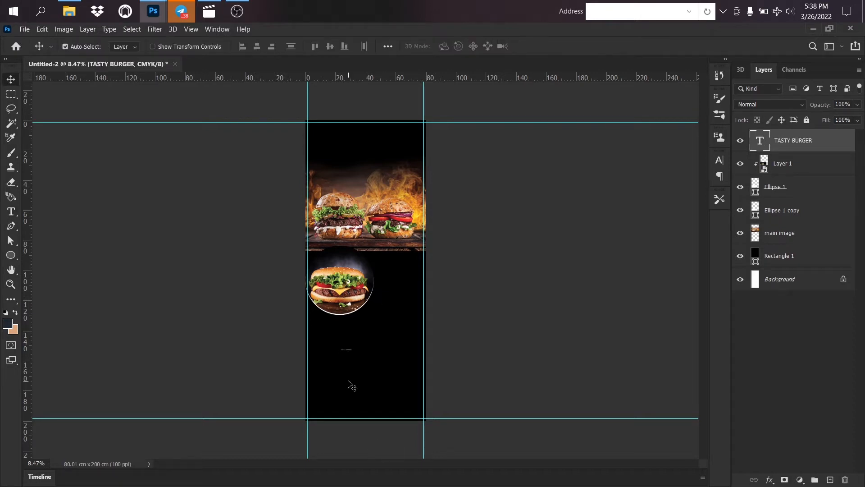
Step: Scale the TASTY BURGER text up to about 340 pt and move it into the black area at the banner's top
key(ctrl+t)
drag(379, 376, 398, 371)
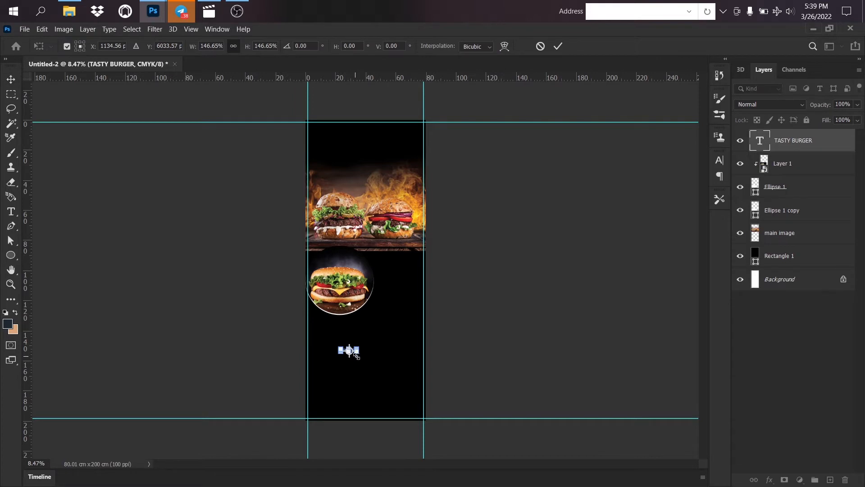
drag(462, 420, 370, 145)
key(Return)
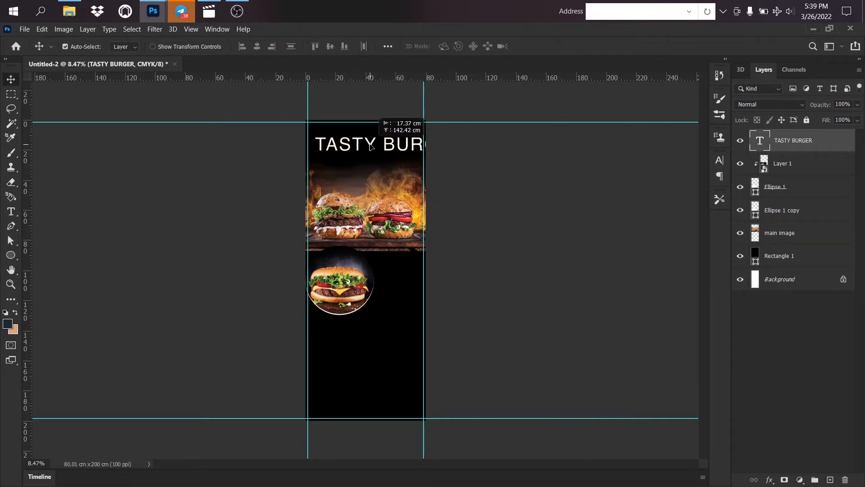
Step: Break the TASTY BURGER heading onto two lines and set the tracking of all its text to 0
double_click(383, 147)
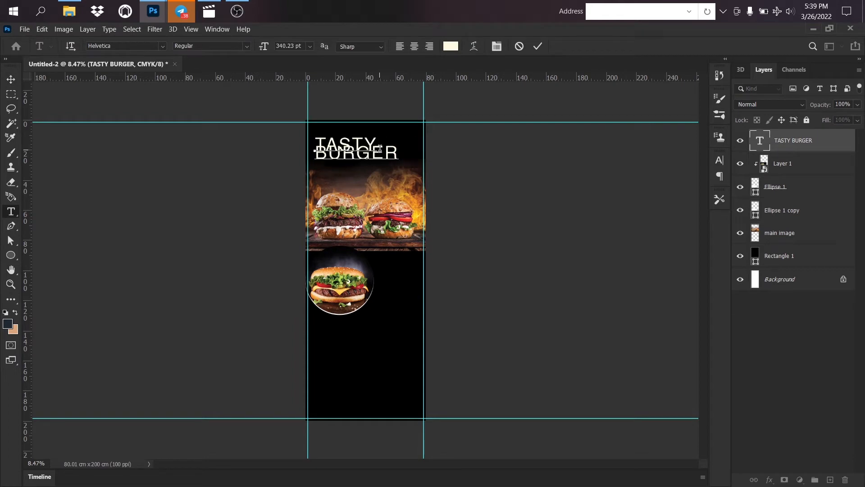
key(ctrl+a)
click(217, 29)
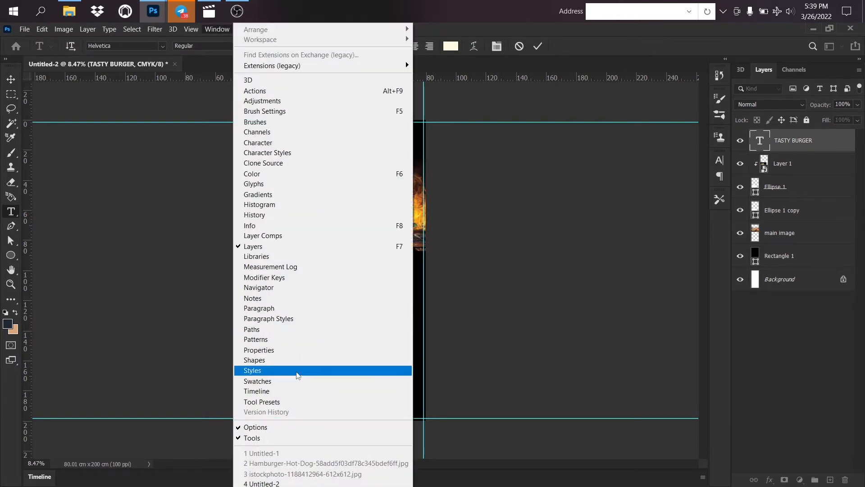
click(271, 142)
click(701, 201)
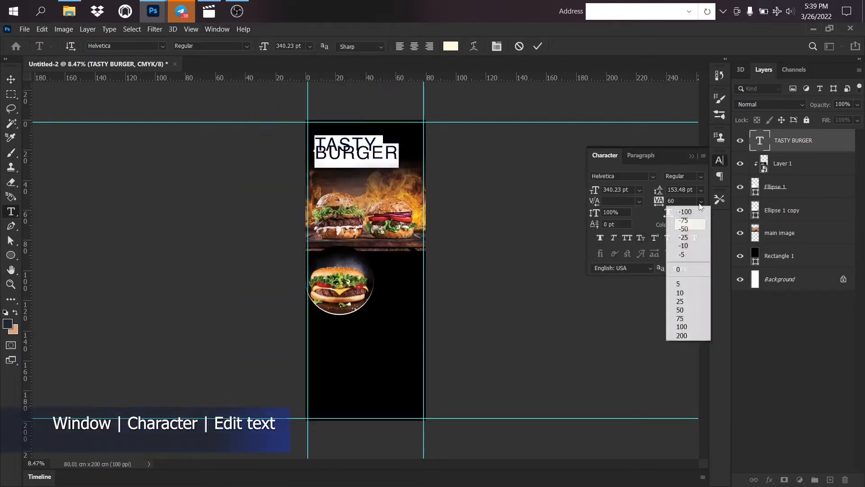
click(681, 270)
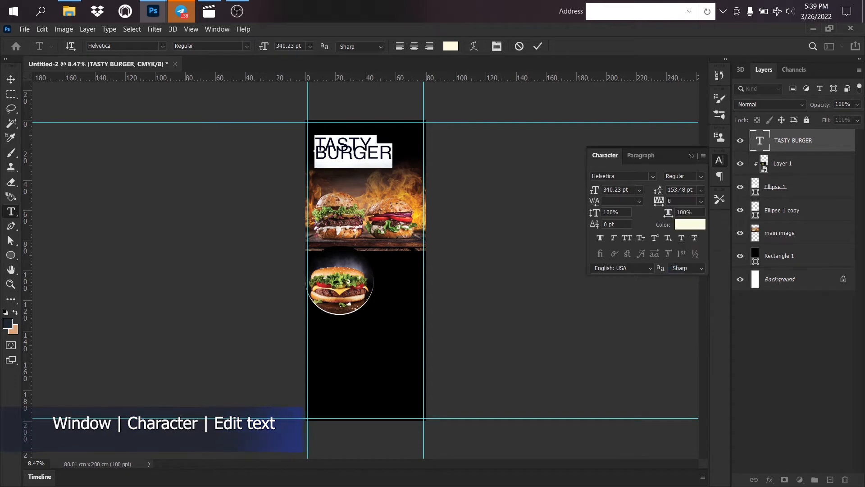
Step: Set the kerning of the two-line TASTY BURGER heading to 0, keeping its 340.23 pt size
click(636, 193)
click(639, 198)
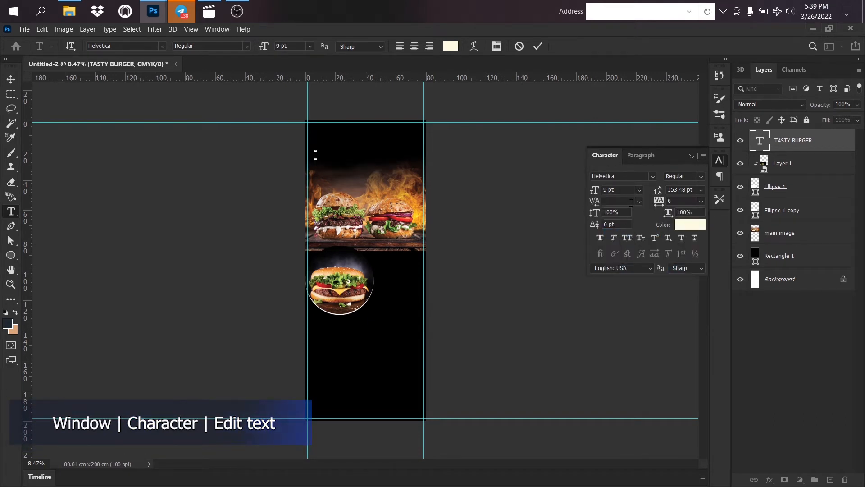
click(639, 201)
click(622, 292)
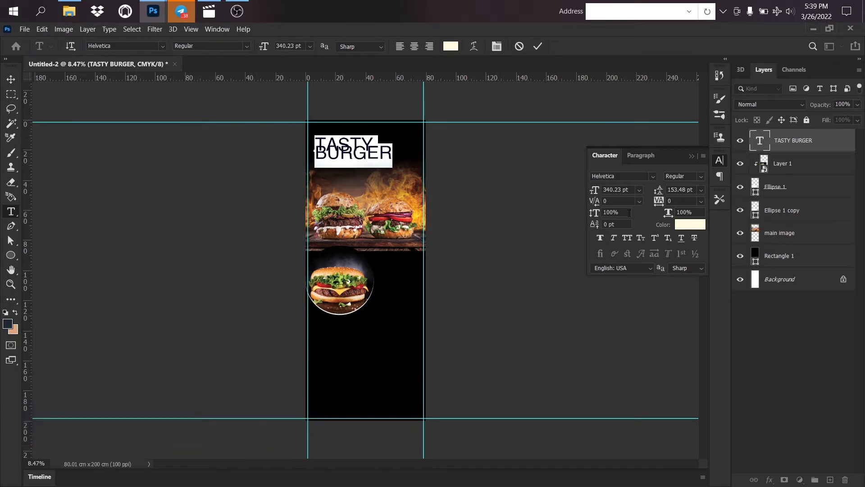
Step: Set the TASTY BURGER heading's tracking to 5 and its leading to 313 pt
click(703, 204)
click(680, 284)
click(699, 191)
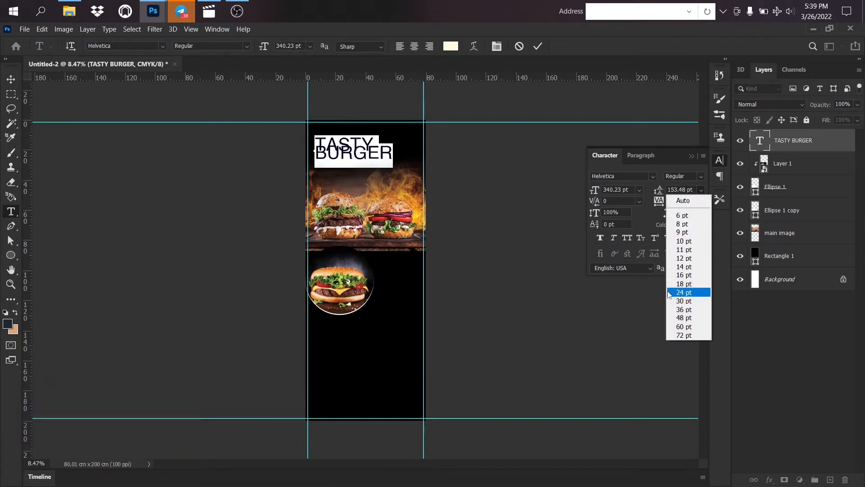
click(680, 302)
click(699, 190)
click(699, 194)
click(700, 192)
click(676, 336)
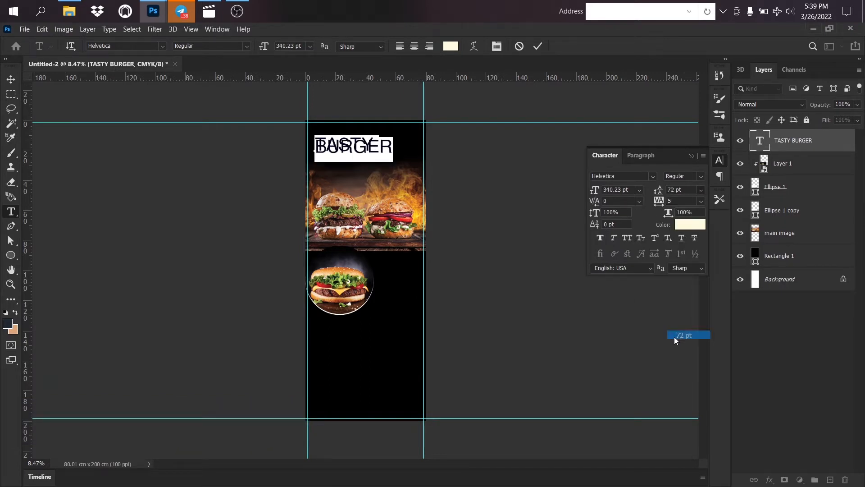
key(alt+Down)
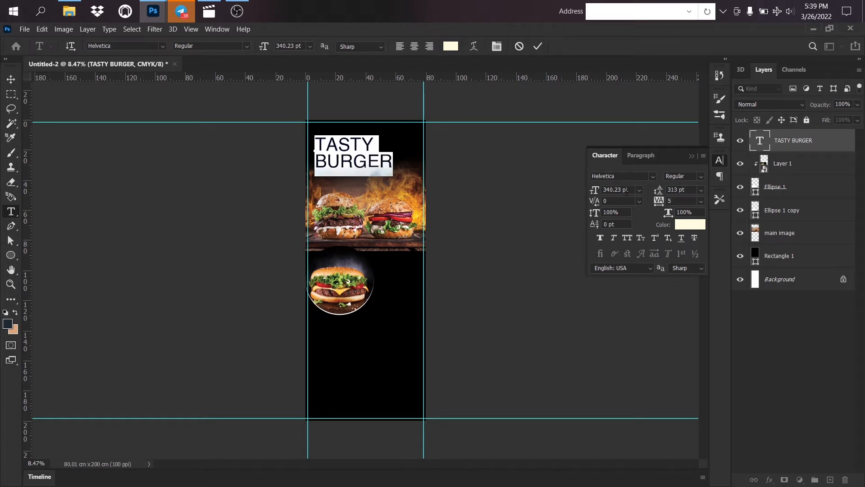
click(639, 190)
click(622, 215)
key(ctrl+z)
Step: Center-align the two-line TASTY BURGER text and move it to the middle of the black area at the banner's top
click(9, 76)
click(692, 157)
drag(345, 158, 365, 152)
double_click(366, 155)
click(414, 46)
click(11, 76)
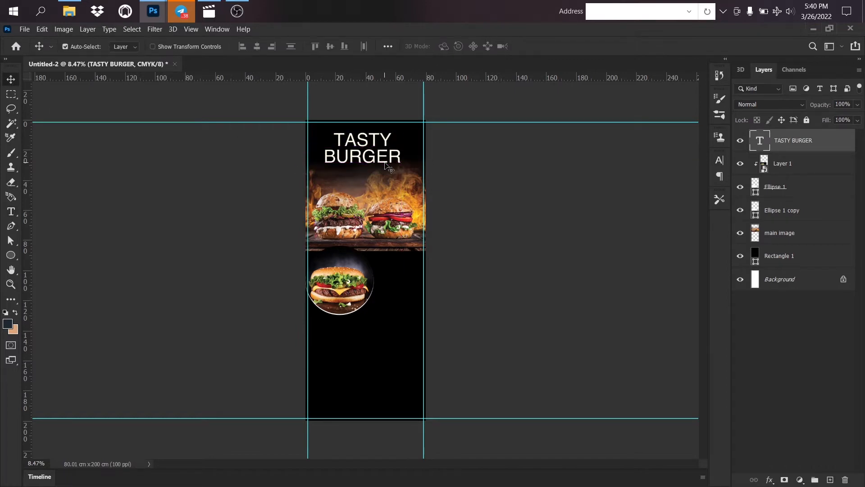
Step: Try the installed Helvetica styles on the TASTY BURGER heading, including Oblique, Bold and Rounded Bold
double_click(365, 151)
click(162, 45)
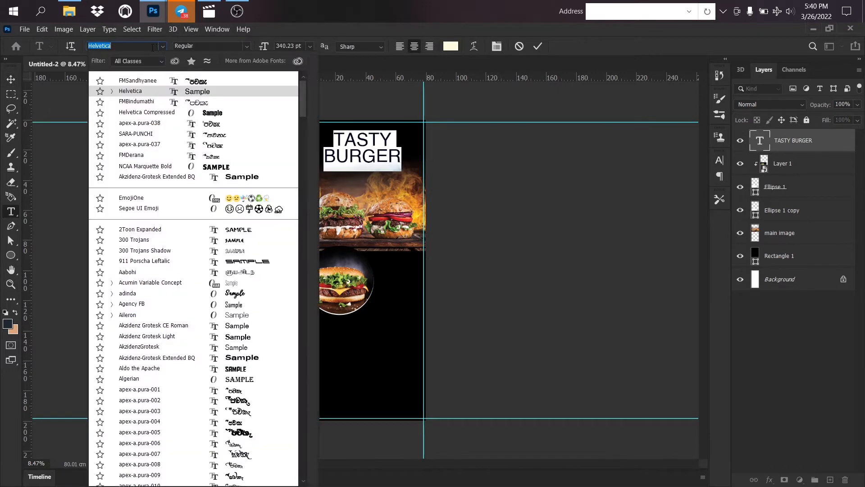
text(HEL)
key(Down)
key(Down)
key(Down)
key(Down)
key(Down)
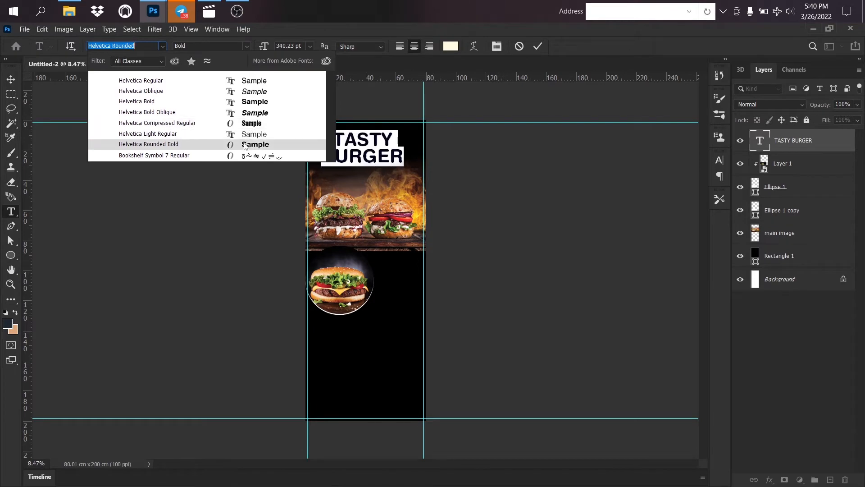
key(Up)
key(Up)
key(Up)
key(Up)
key(Up)
Step: Set the TASTY BURGER heading in Bebas Neue Bold and scale it up to about 583 pt
text(bebas)
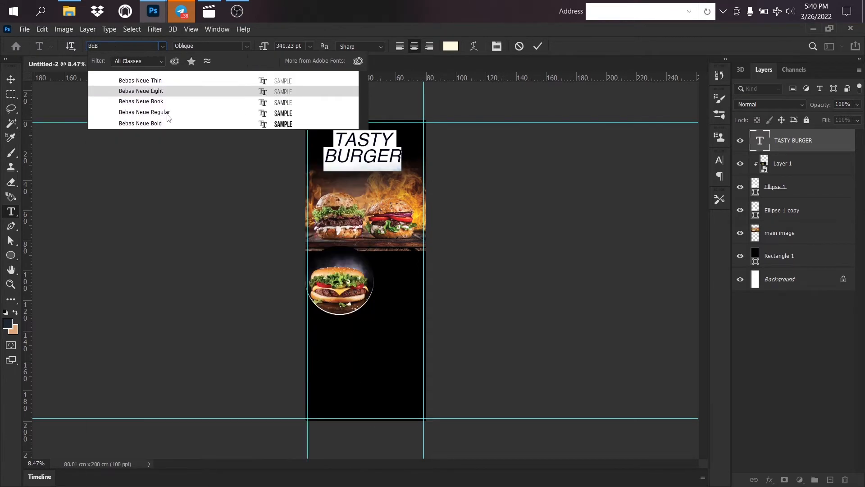
click(162, 123)
click(11, 79)
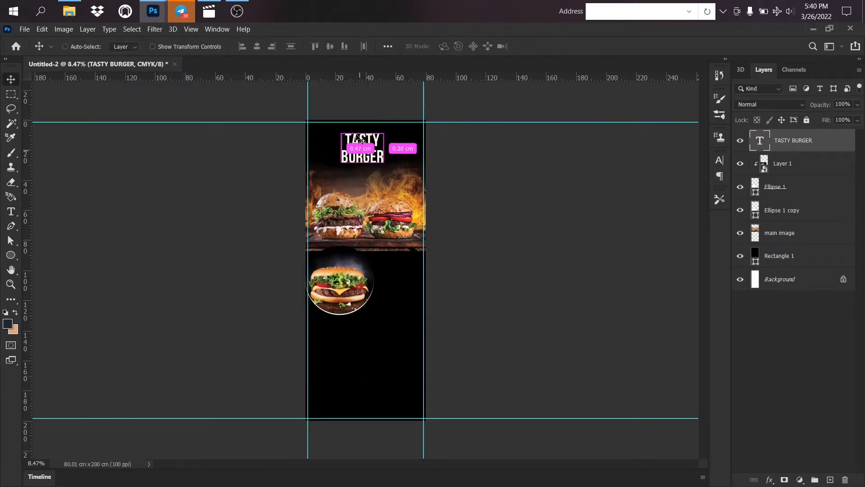
key(ctrl+t)
drag(383, 163, 374, 178)
key(Return)
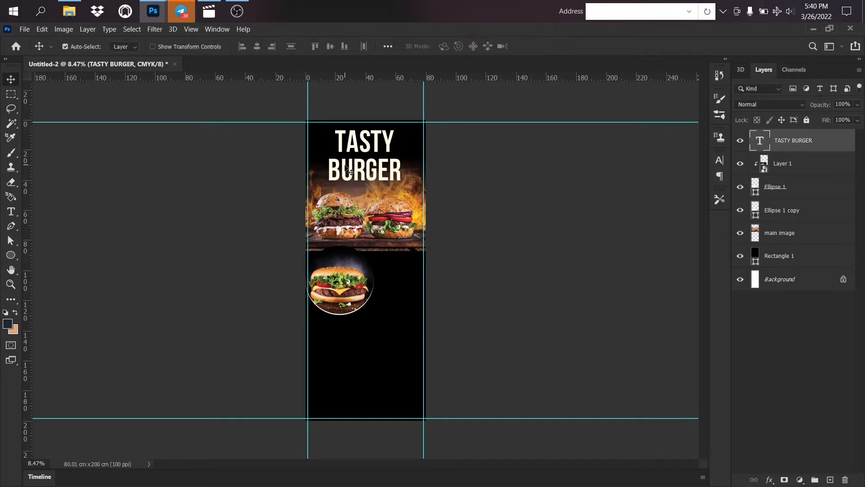
Step: Change the font of the whole TASTY BURGER heading to Helvetica Bold
double_click(354, 185)
click(129, 46)
text(HW)
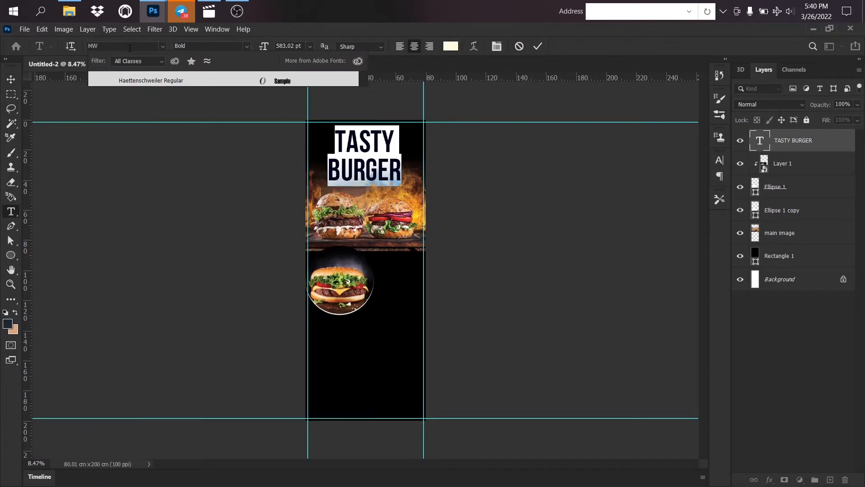
key(BackSpace)
text(EL)
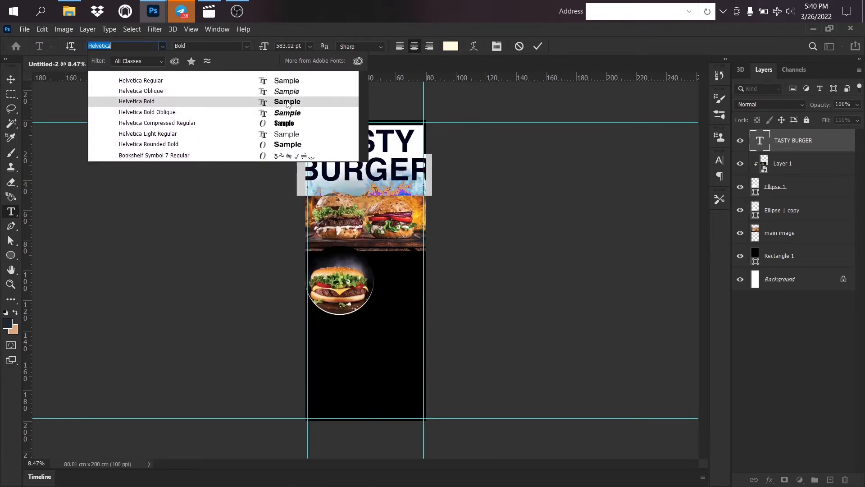
click(135, 99)
Step: Scale the TASTY BURGER heading down to about 402 pt and center it between the side guides above the burgers
key(ctrl+t)
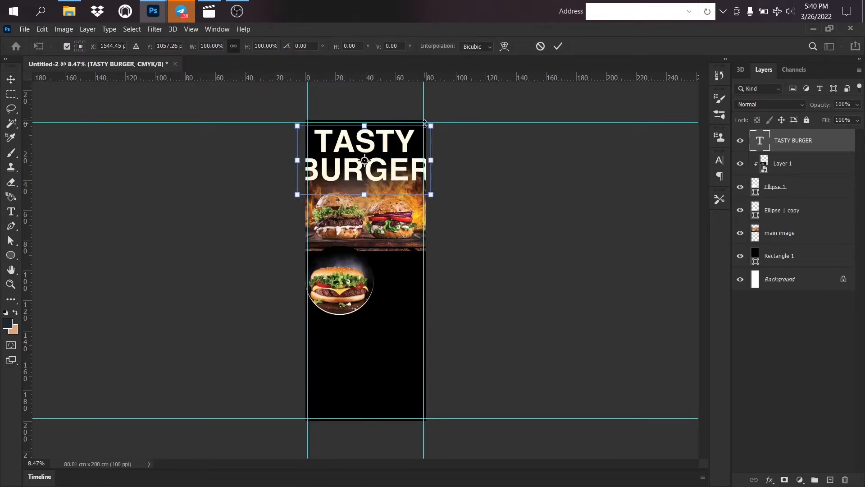
drag(424, 123, 396, 142)
drag(378, 182, 398, 170)
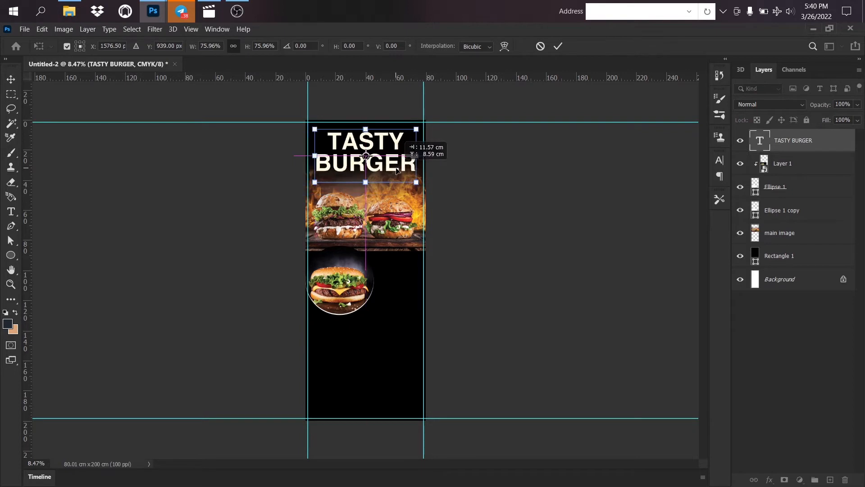
drag(416, 129, 390, 161)
key(Return)
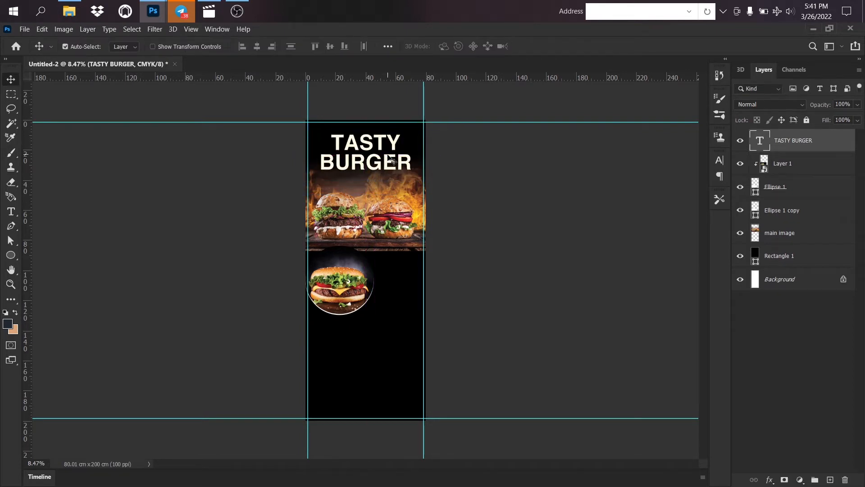
Step: Move the circular burger photo slightly down, below the main image, and deselect it
key(ctrl+plus)
mouse_move(501, 316)
mouse_down()
mouse_move(498, 383)
mouse_move(496, 331)
mouse_up()
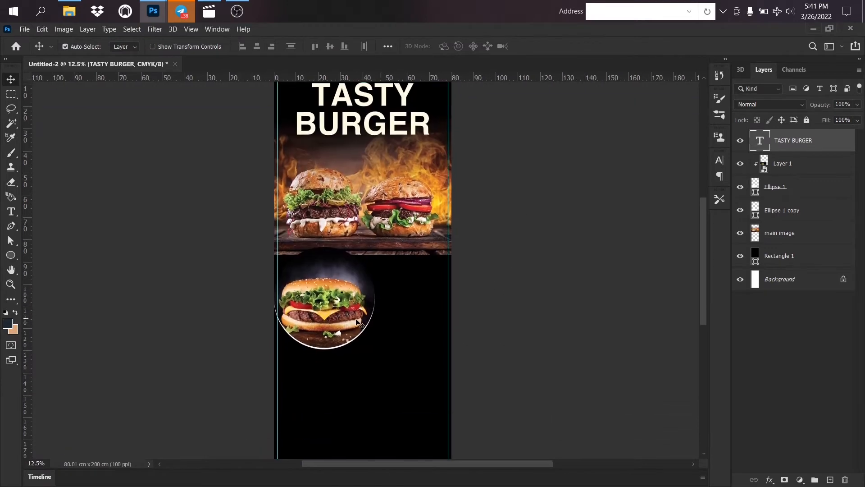
drag(355, 319, 360, 338)
drag(374, 303, 370, 296)
click(672, 243)
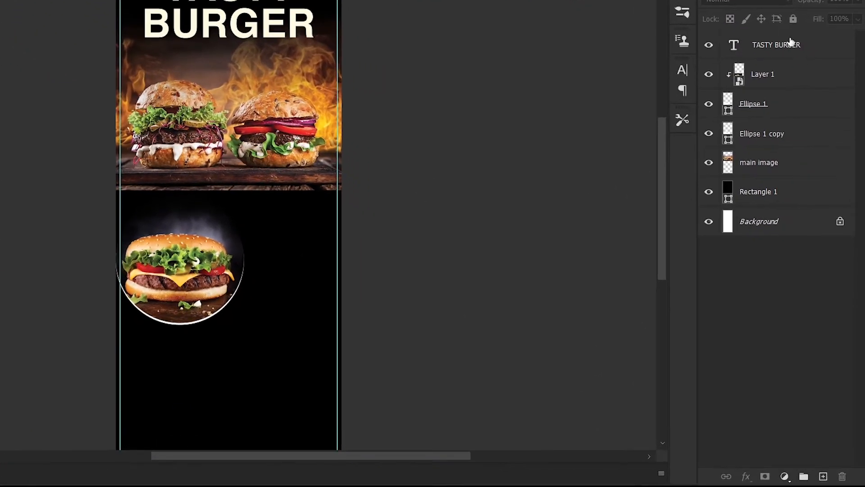
Step: Create a layer group named TEXT and place the TASTY BURGER text layer inside it
click(790, 43)
click(803, 476)
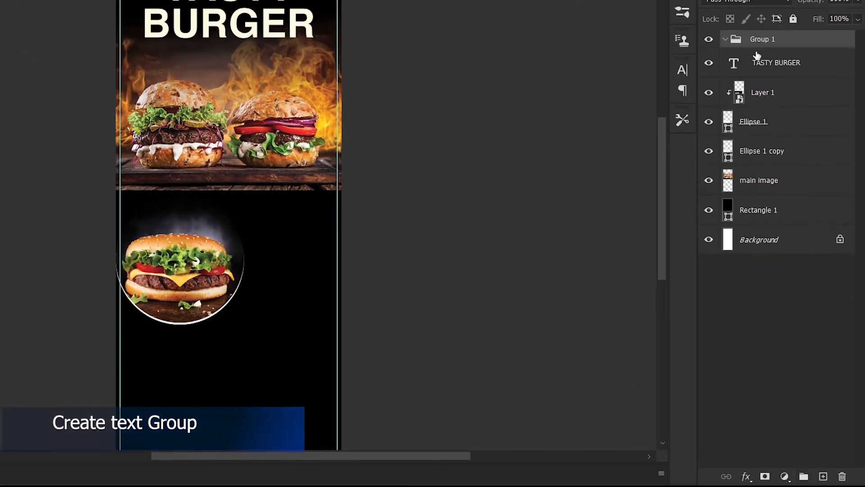
double_click(761, 39)
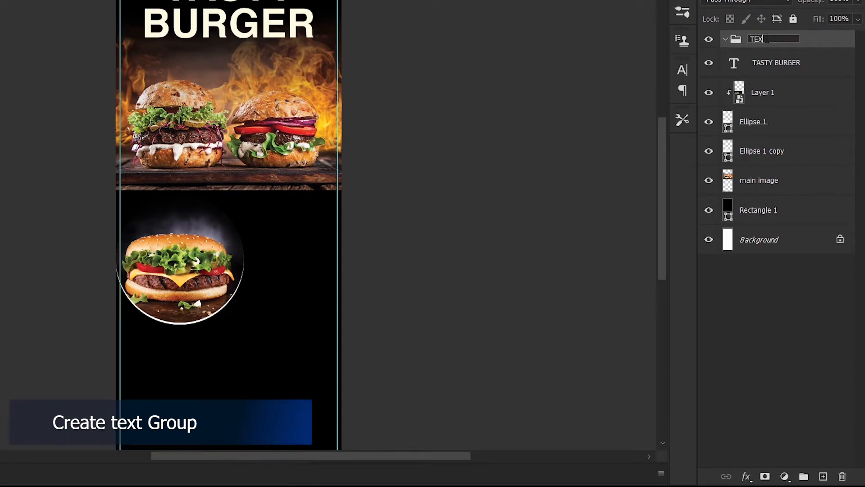
text(TEXT)
click(766, 65)
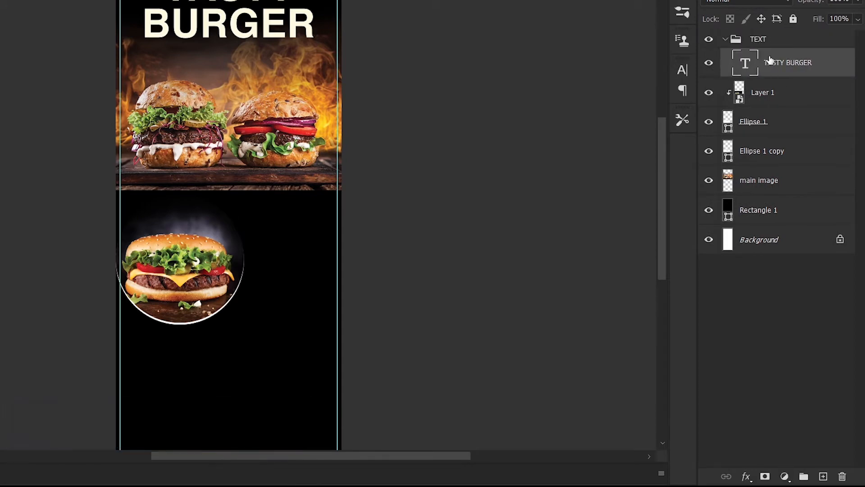
Step: Collapse the TEXT group and give it the Yellow label color
click(723, 38)
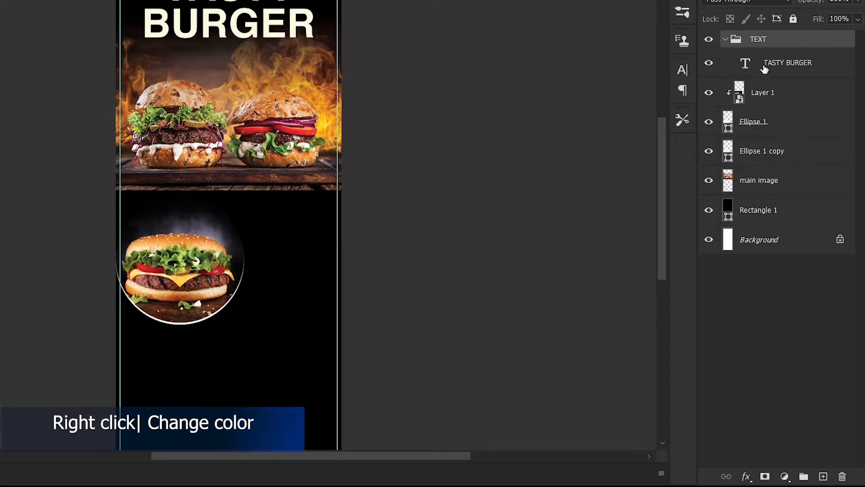
click(724, 39)
right_click(722, 40)
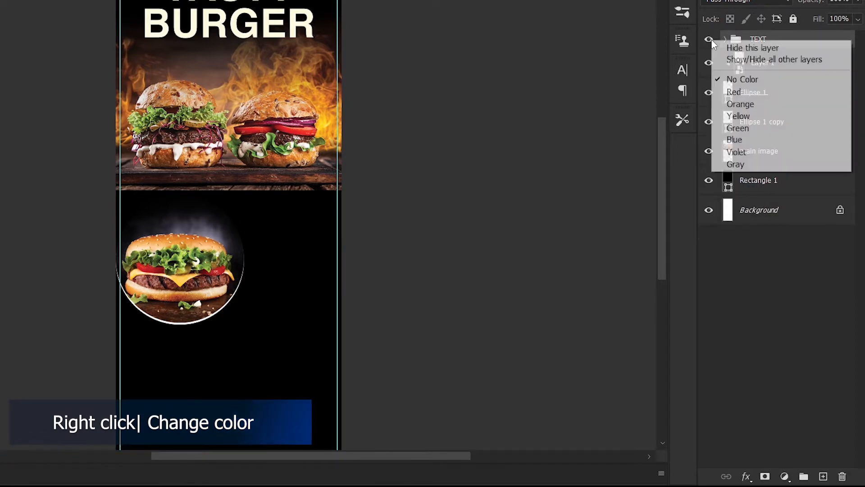
click(735, 116)
click(590, 121)
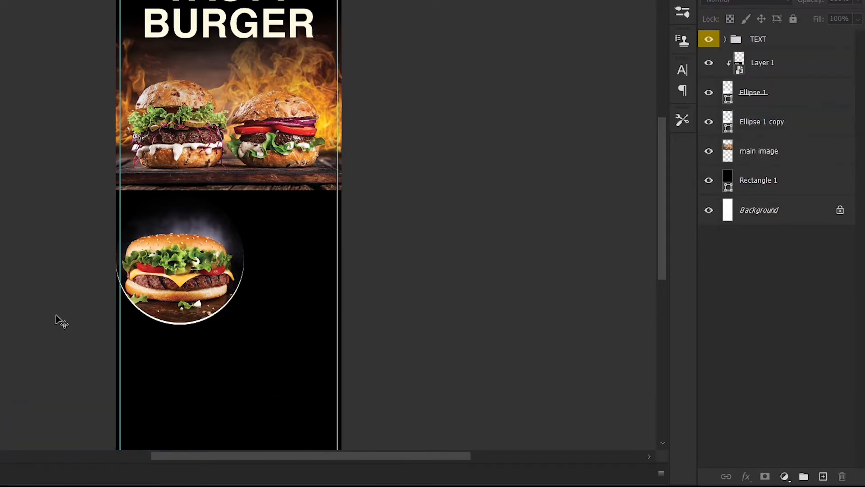
Step: Scale the linked burger circle layers down and move them up against the main image's lower edge, inside the side guide
mouse_move(221, 249)
mouse_down()
mouse_move(221, 193)
mouse_move(222, 253)
mouse_up()
key(ctrl+t)
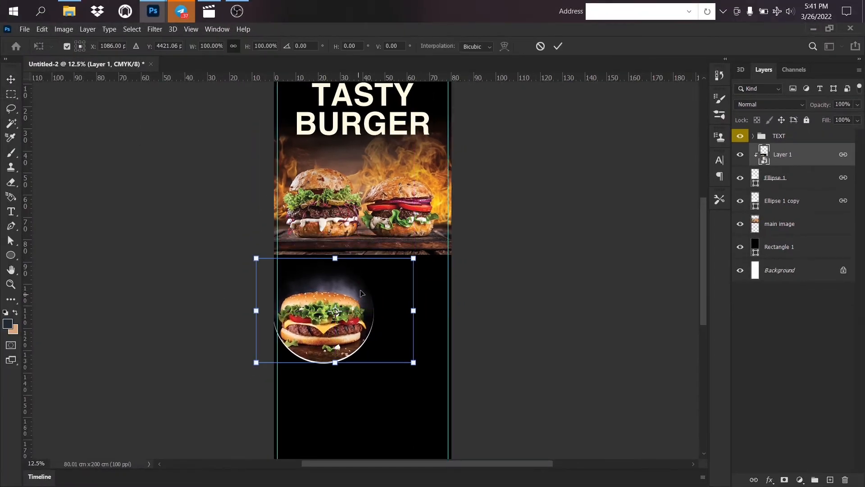
drag(413, 257, 384, 278)
mouse_move(320, 320)
mouse_down()
mouse_move(332, 299)
mouse_move(332, 311)
mouse_move(309, 314)
mouse_up()
key(Return)
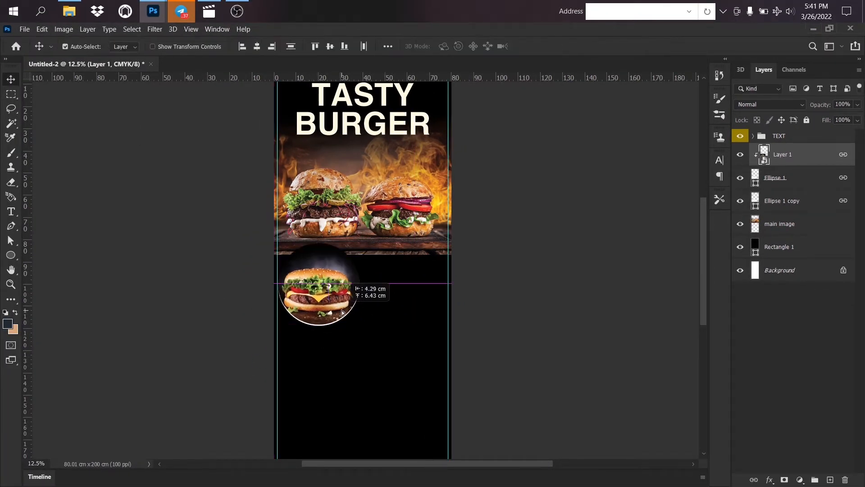
Step: Duplicate the TASTY BURGER heading into the black area below the burger circle and replace the copy's text with NEW MENU on two lines
click(381, 347)
drag(387, 379, 372, 277)
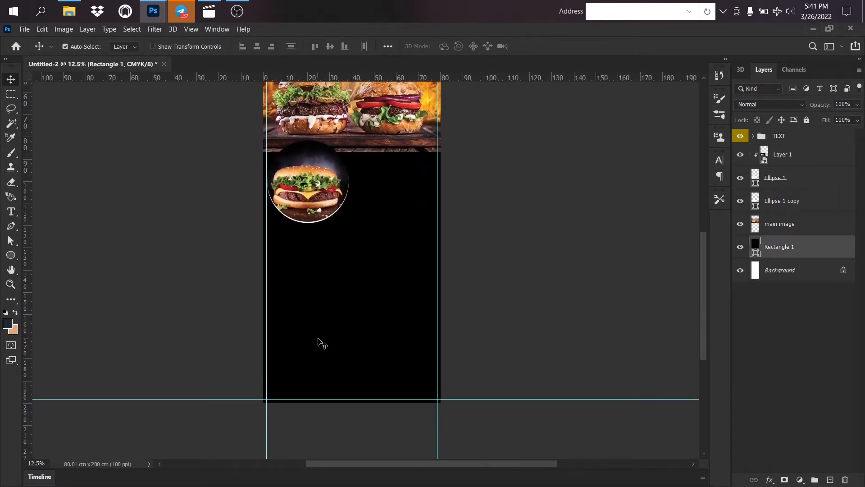
drag(384, 232, 366, 310)
drag(332, 95, 314, 89)
drag(317, 123, 341, 351)
double_click(326, 316)
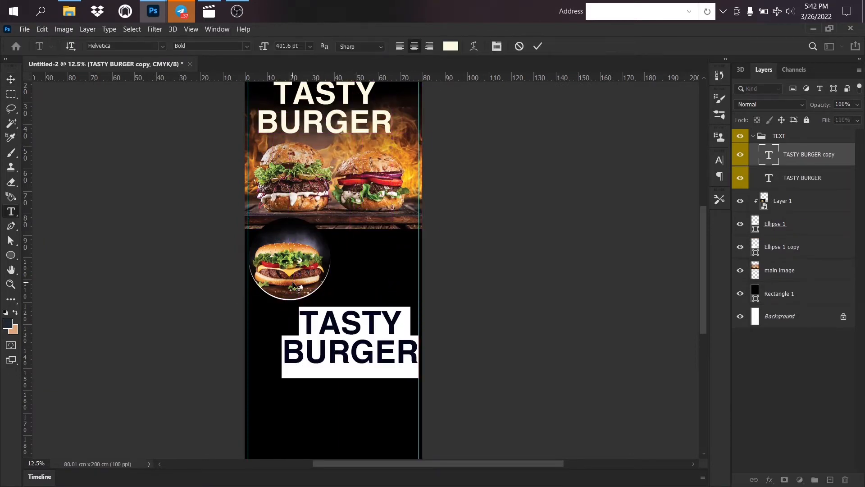
text(NEW )
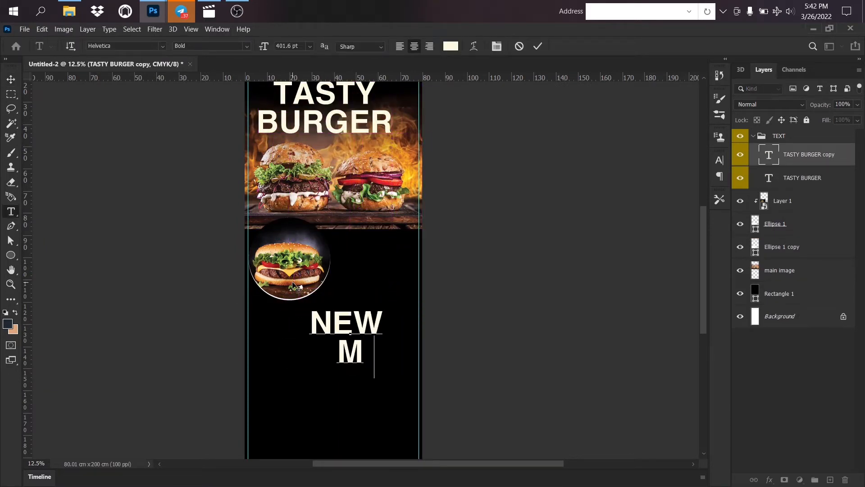
text(MENU)
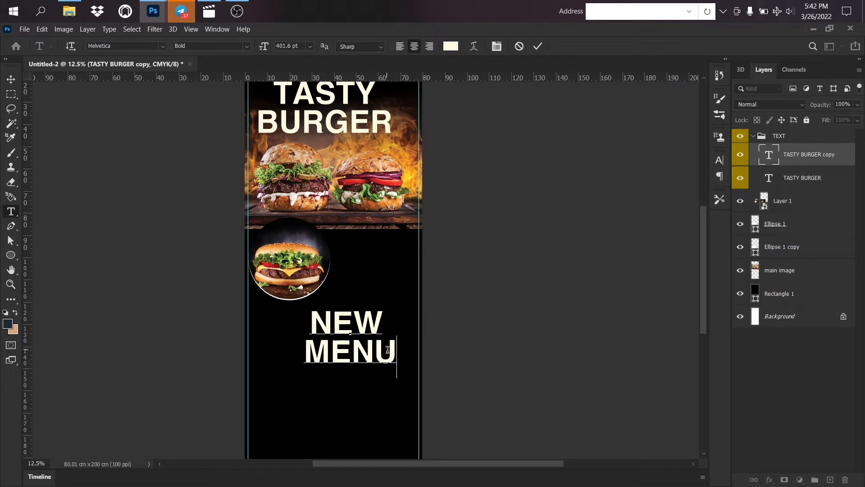
Step: Left-align both lines of the NEW MENU text
drag(388, 349, 317, 312)
click(397, 47)
click(11, 92)
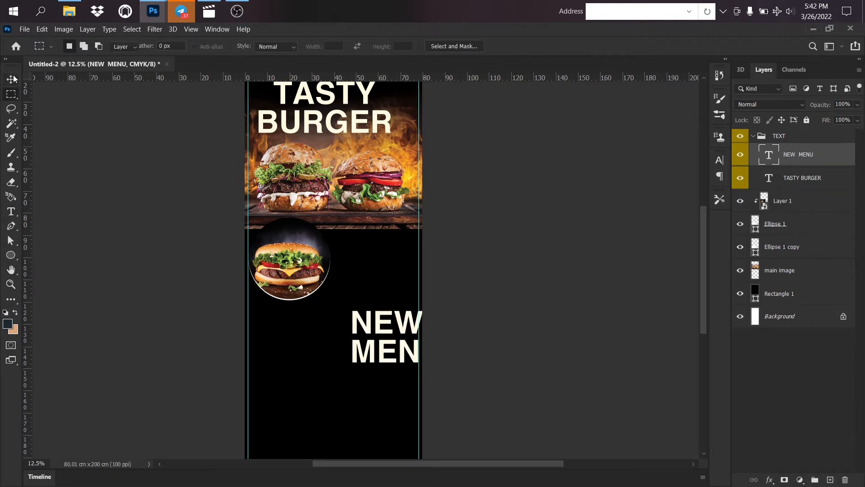
click(12, 77)
Step: Scale the NEW MENU text down and position it beside the burger circle, against the banner's side guide
drag(376, 326, 348, 308)
key(ctrl+t)
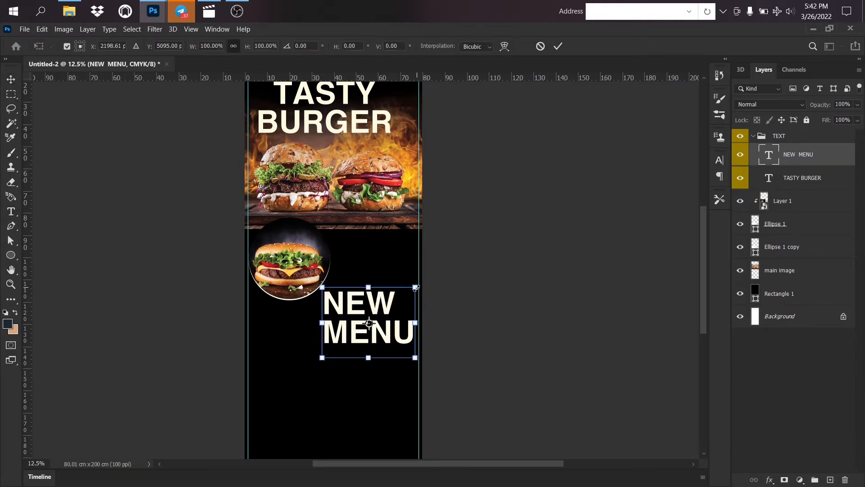
drag(419, 290, 390, 270)
key(Return)
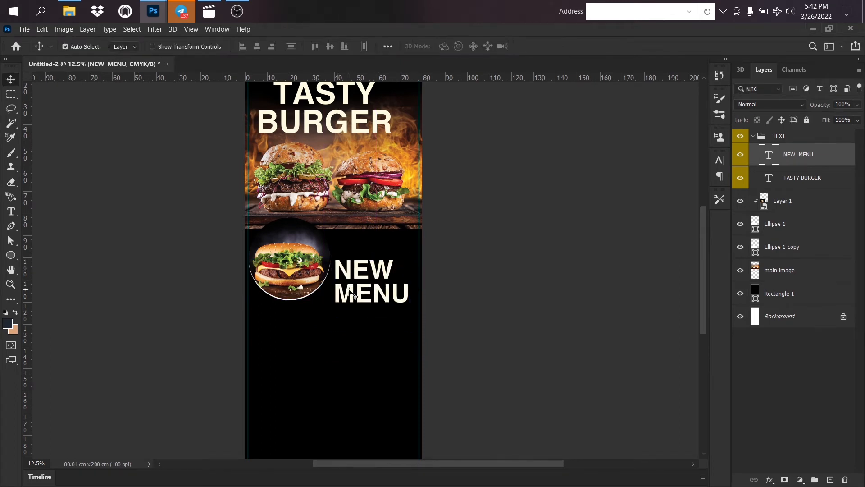
drag(347, 292, 356, 294)
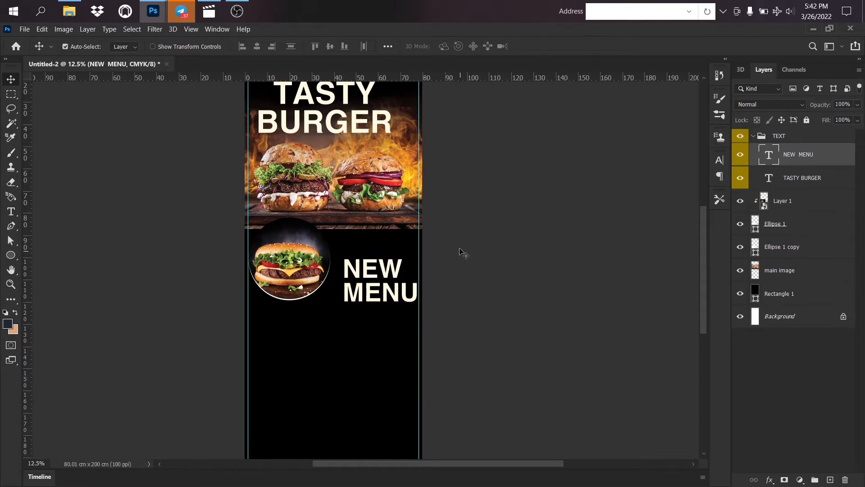
Step: Adjust the banner's vertical spacing by raising the TASTY BURGER heading and lowering the burger circle and main image slightly
drag(458, 243, 492, 326)
drag(380, 212, 388, 188)
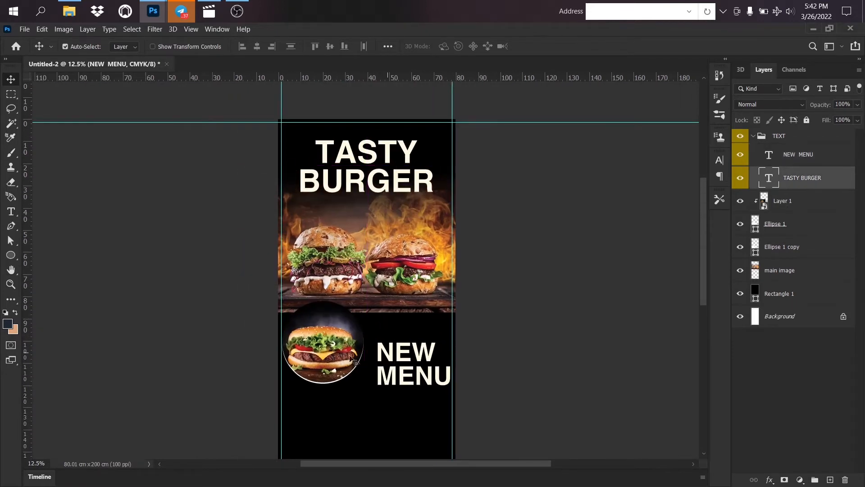
drag(339, 345, 340, 367)
drag(369, 284, 369, 309)
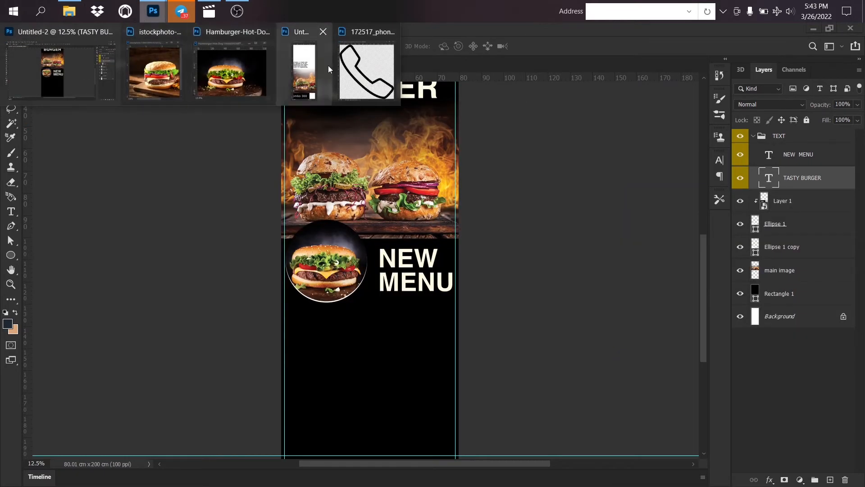
Step: Copy the vegetarian burger description paragraph from the Untitled-1 document and return to the banner
click(322, 68)
click(124, 243)
double_click(124, 242)
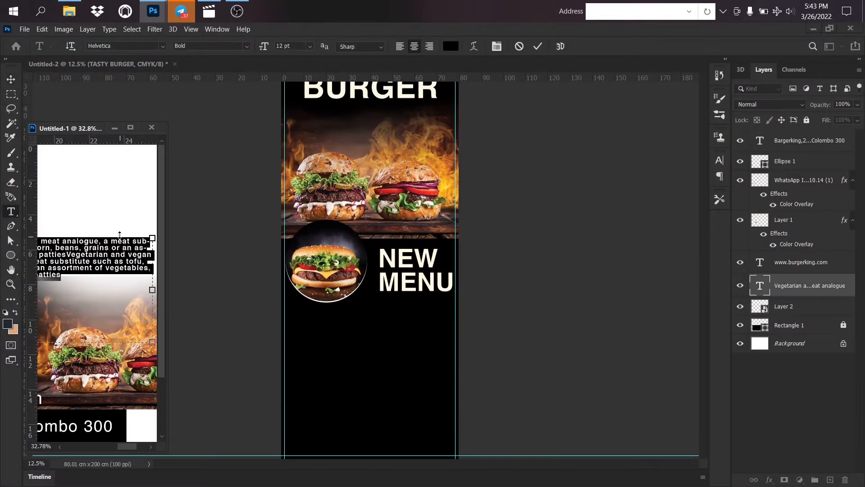
click(114, 128)
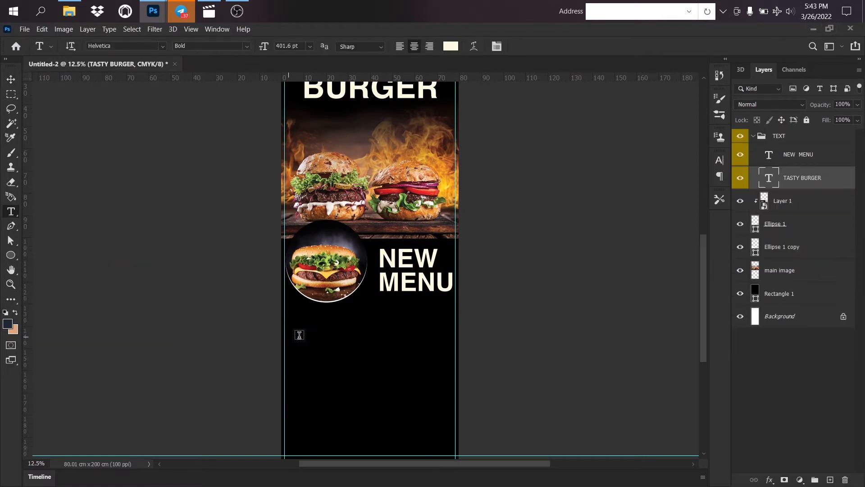
Step: Try to add the copied description in an off-white text frame in the black area below the burger circle
click(309, 354)
key(ctrl+z)
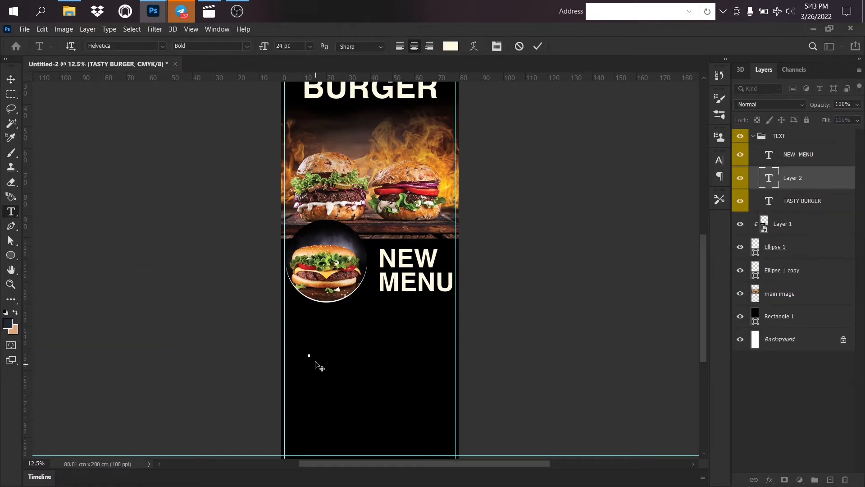
click(11, 197)
click(10, 211)
drag(296, 329, 452, 382)
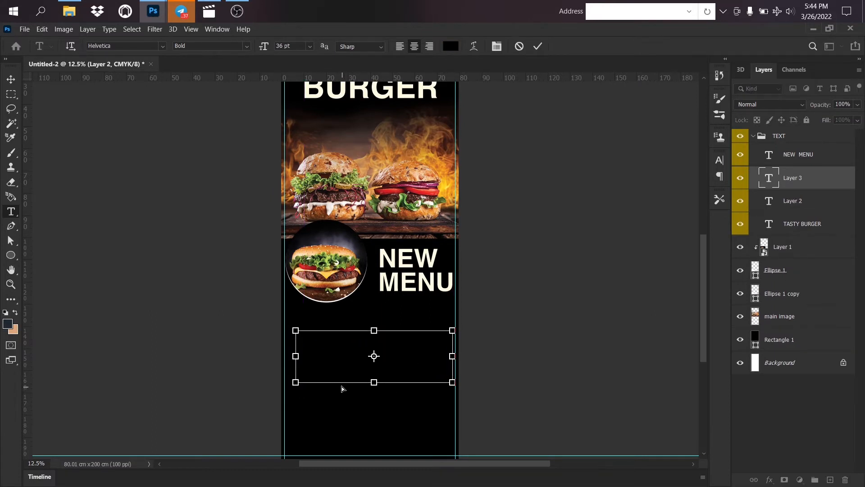
click(450, 46)
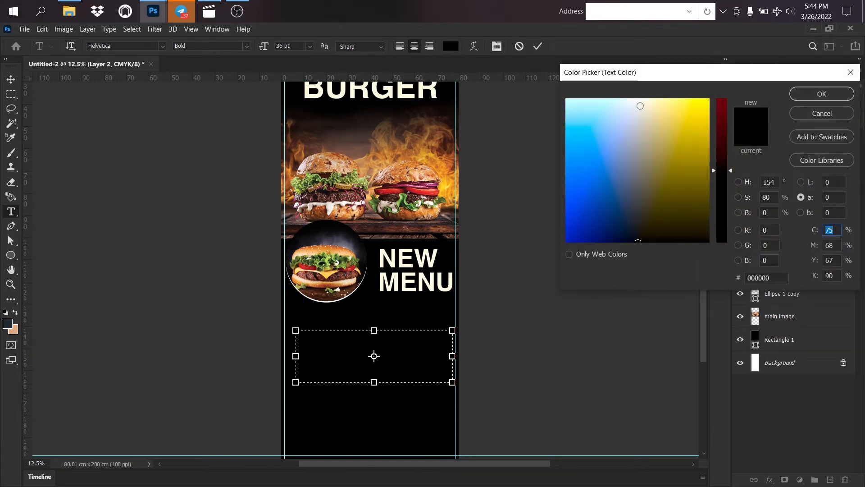
click(649, 99)
click(810, 93)
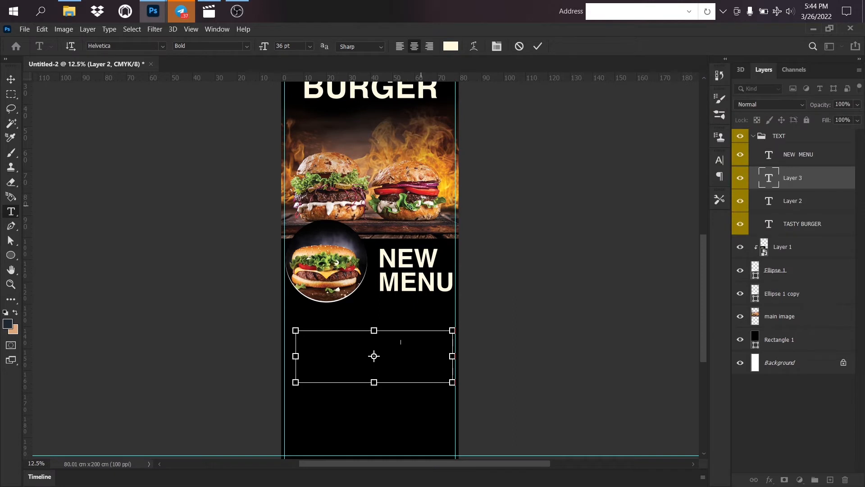
click(10, 80)
click(784, 209)
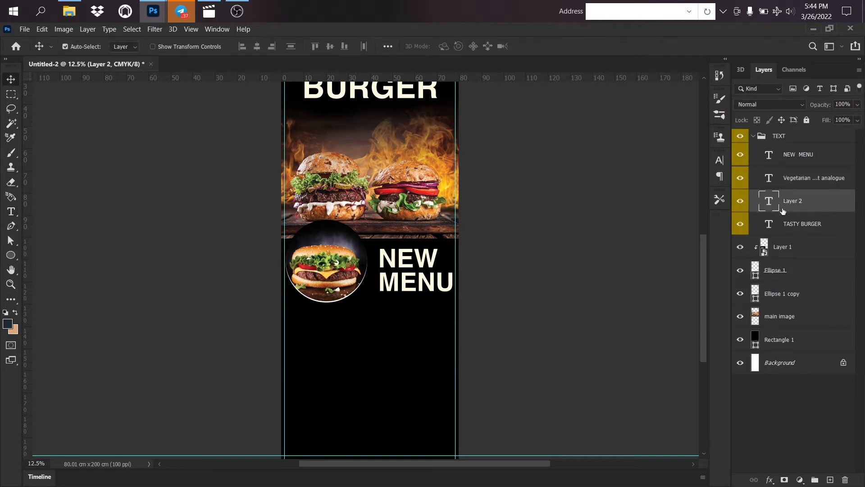
Step: Place the copied description in a new text frame centred below the burger circle and colour it off-white
click(13, 216)
drag(302, 324, 446, 393)
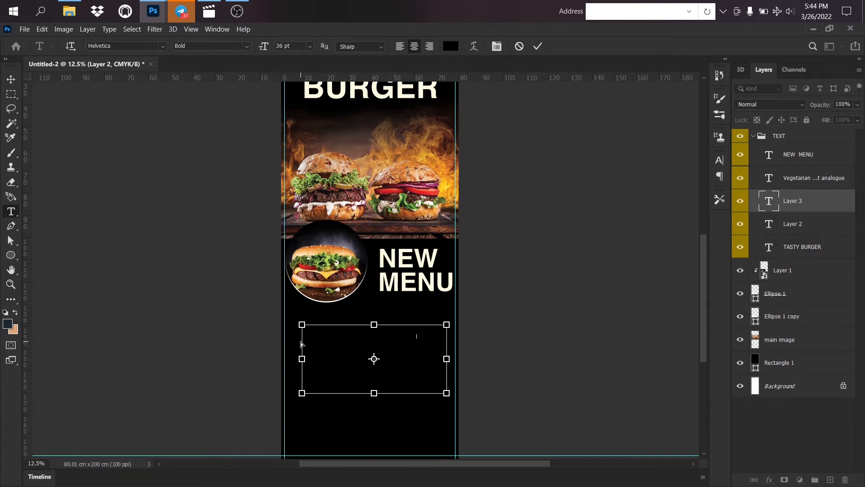
drag(371, 338, 289, 319)
click(451, 46)
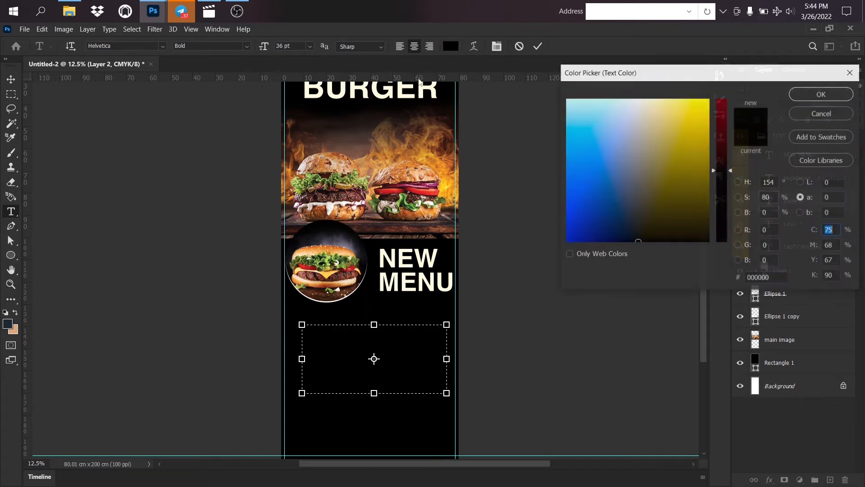
drag(652, 105, 646, 99)
click(822, 94)
key(ctrl+Return)
key(v)
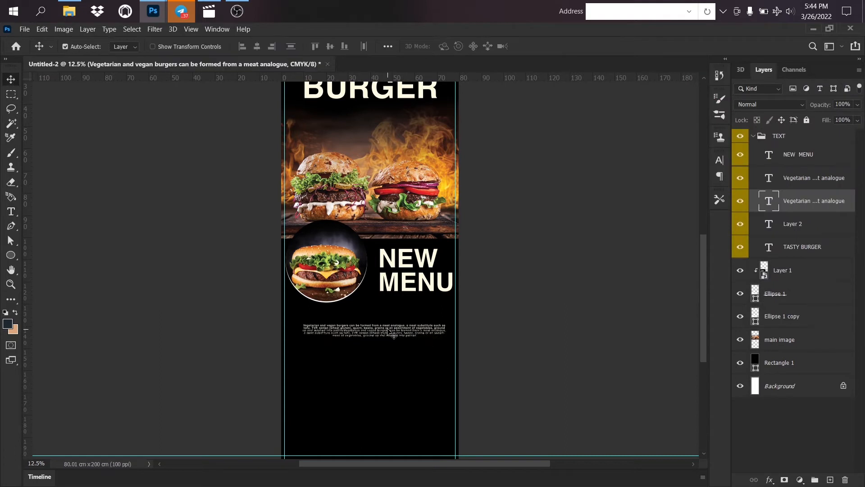
Step: Move the description lower in the black area and scale its text up to about 46.74 pt
drag(388, 332, 390, 381)
key(ctrl+t)
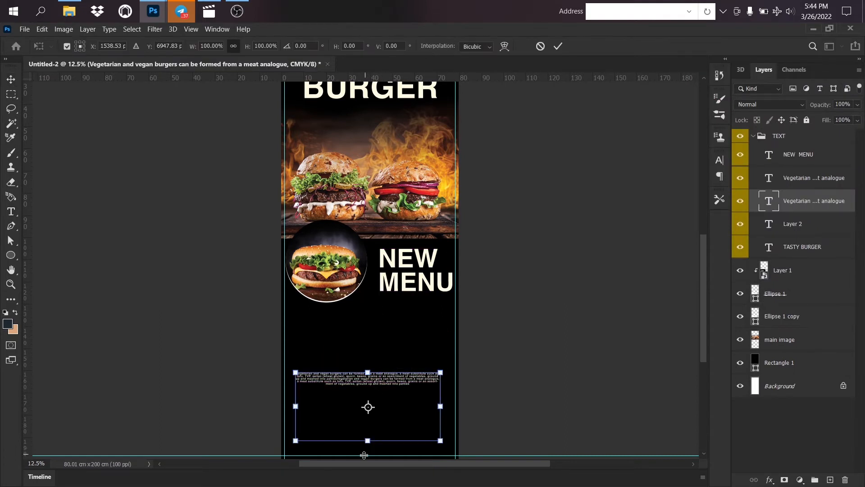
drag(368, 442, 347, 425)
key(Return)
Step: Resize the description's text frame to fit between the side guides and shorten its height around the text
key(t)
click(327, 405)
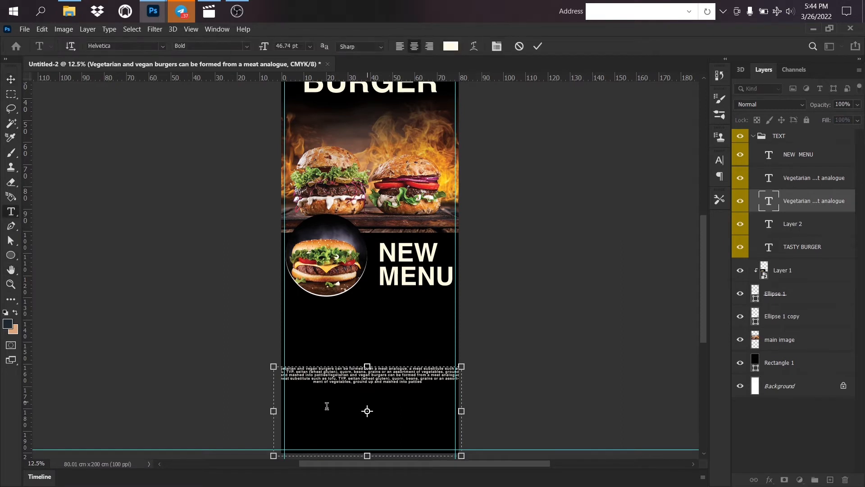
drag(274, 411, 296, 411)
drag(461, 410, 457, 410)
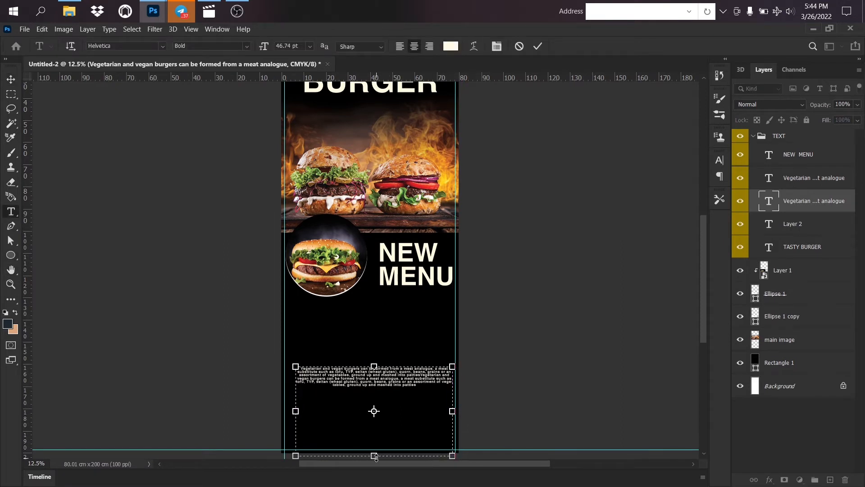
drag(375, 457, 394, 387)
click(11, 79)
Step: Trim the last words of the description and move the paragraph up beneath the burger circle and NEW MENU heading
double_click(392, 385)
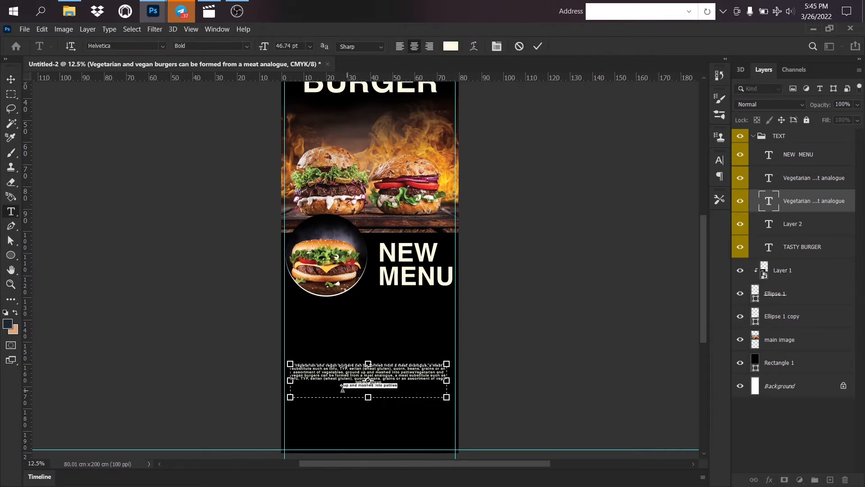
click(11, 79)
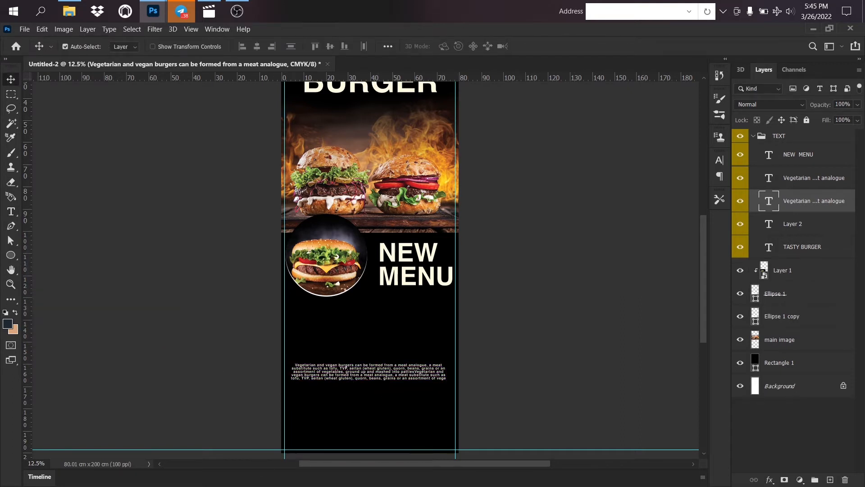
drag(404, 372, 405, 319)
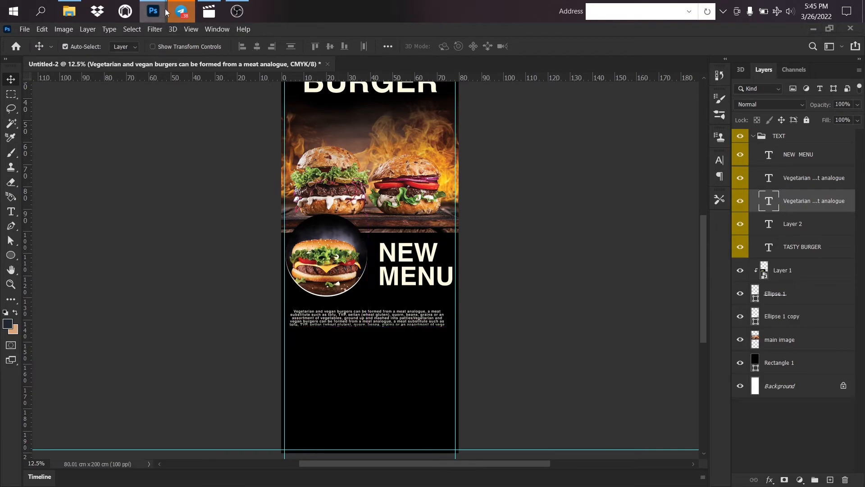
Step: Bring the phone icon from 172517_phone_icon.png into the banner and minimise its source document
mouse_move(156, 12)
click(367, 72)
drag(361, 63, 672, 148)
click(374, 338)
drag(373, 335, 374, 336)
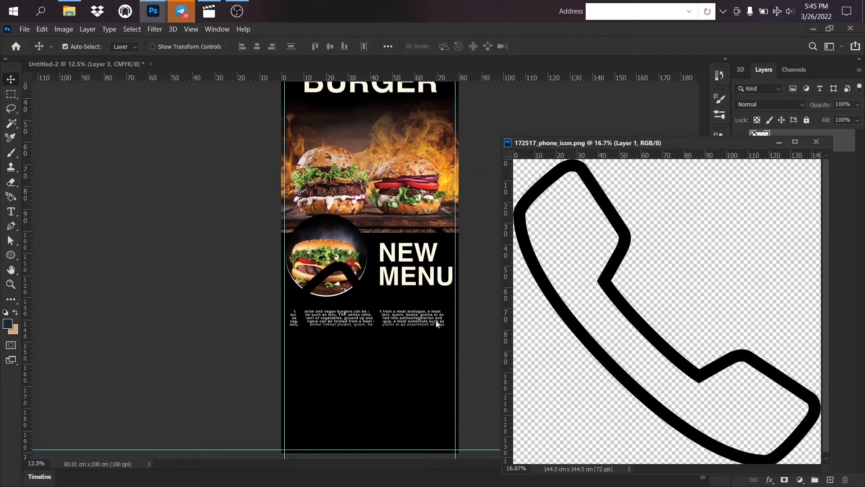
click(779, 142)
Step: Move the phone icon layer above the TEXT group, label it green and collapse the group
drag(776, 206, 763, 304)
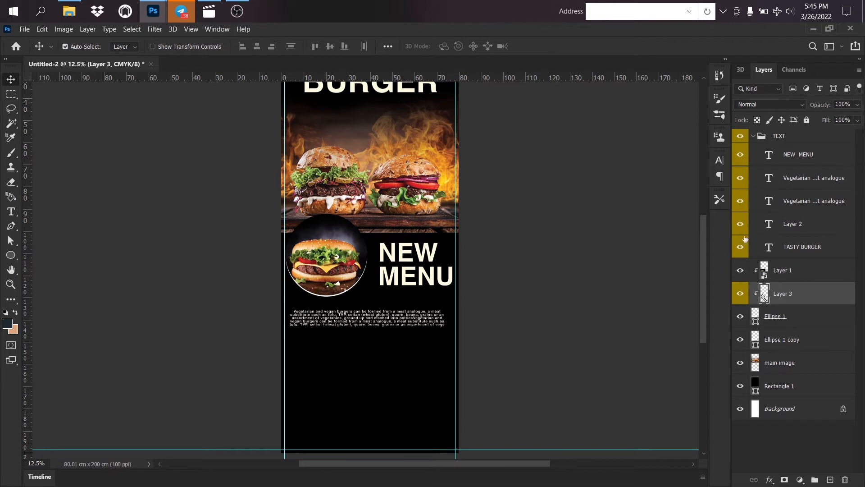
mouse_move(747, 225)
mouse_down()
mouse_move(789, 129)
mouse_move(766, 133)
mouse_up()
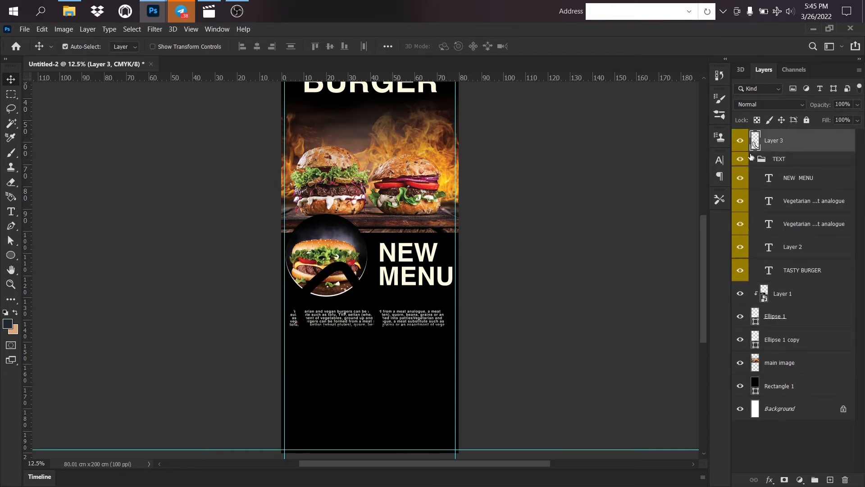
right_click(742, 141)
click(774, 212)
click(753, 160)
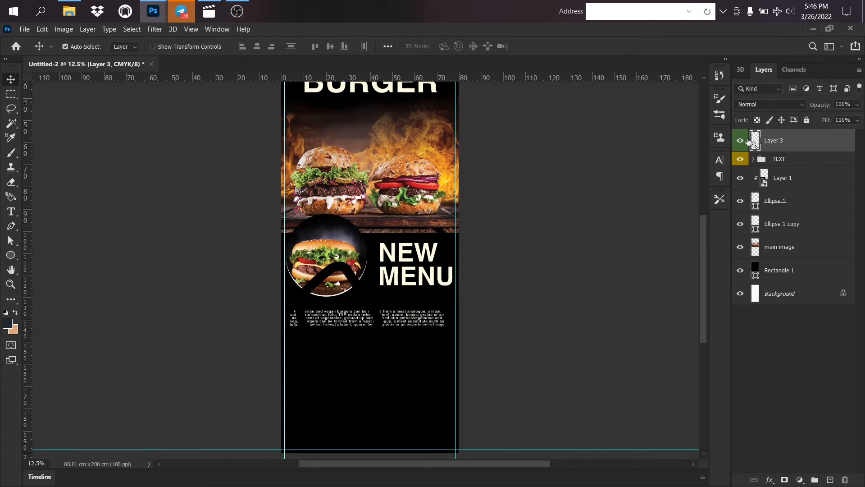
Step: Apply a yellow #ffea00 Color Overlay to the phone icon layer
double_click(754, 141)
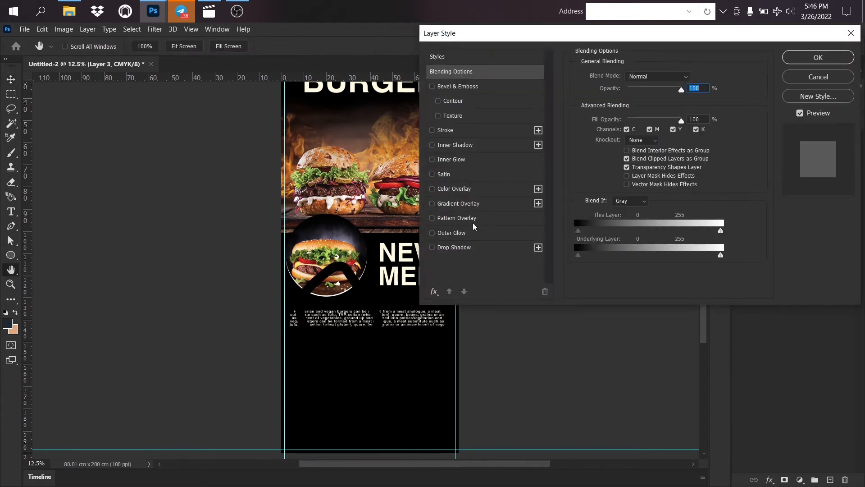
click(464, 189)
click(687, 87)
click(374, 158)
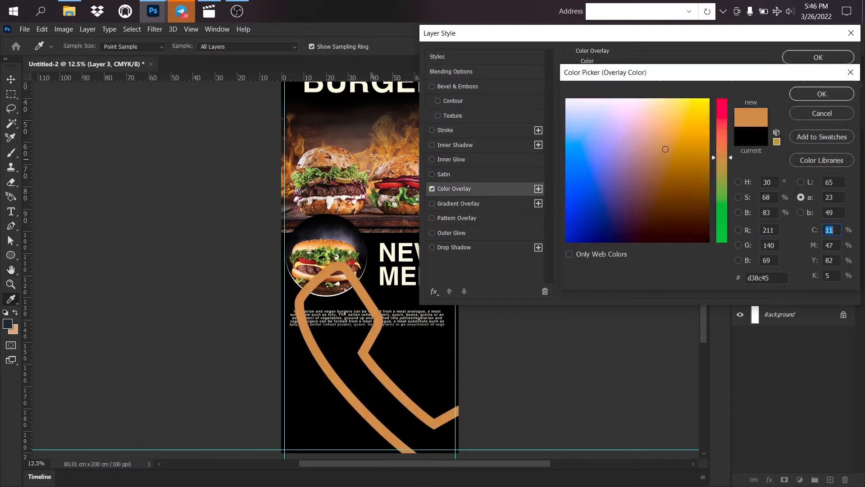
click(396, 133)
click(399, 135)
click(402, 134)
click(708, 99)
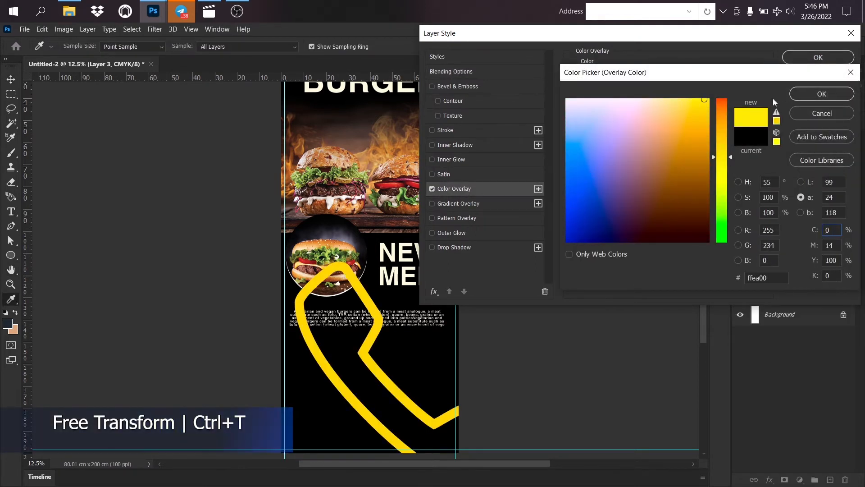
click(822, 93)
click(817, 57)
Step: Scale the phone icon down to about 10 cm, rotate it about 21° and place it in the banner's lower-left area
key(ctrl+t)
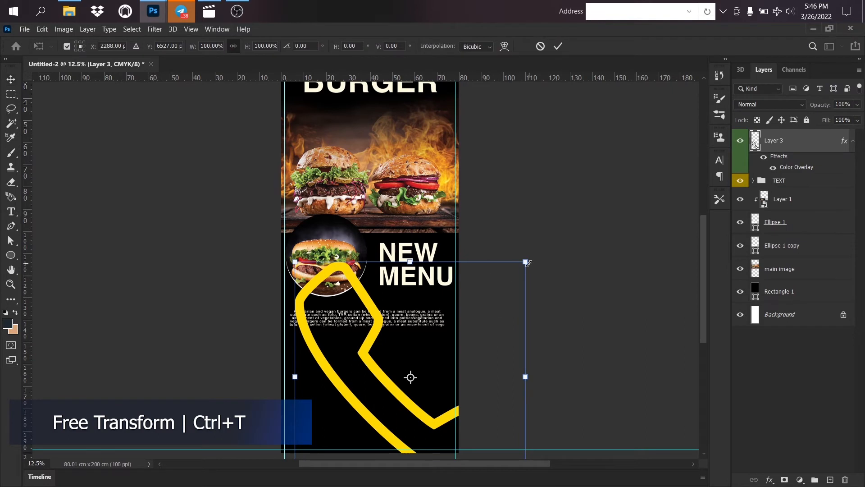
drag(529, 263, 376, 420)
drag(334, 445, 344, 373)
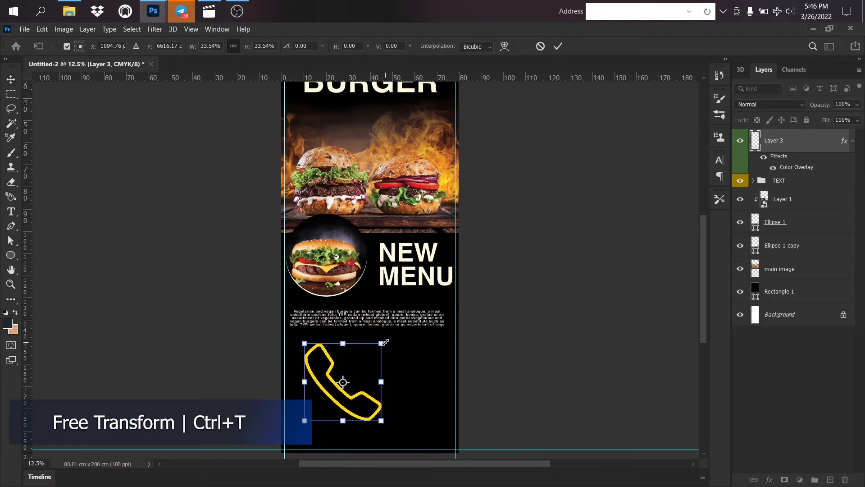
drag(386, 342, 329, 403)
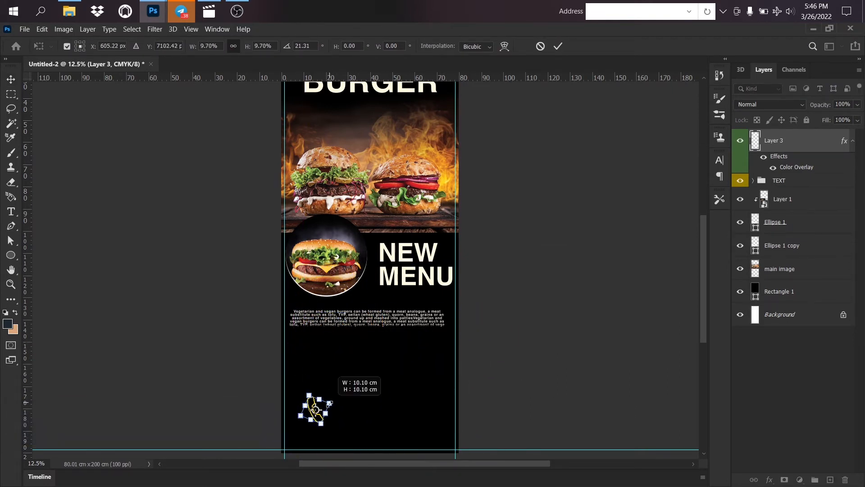
key(Return)
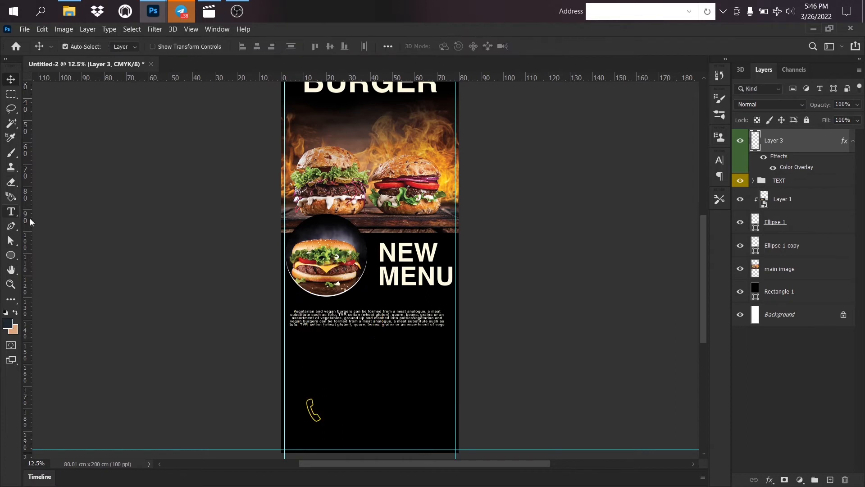
Step: Duplicate the NEW MENU text into the area near the phone icon and replace the copy with the contact phone number
drag(414, 275, 378, 391)
key(Return)
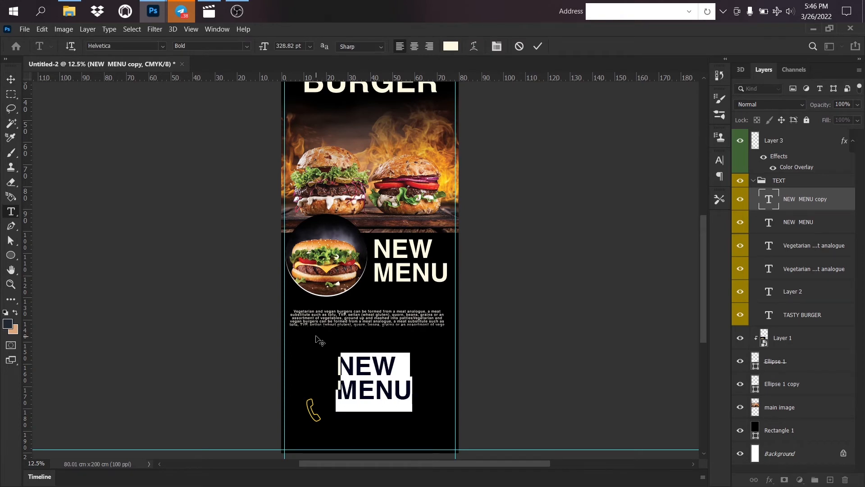
text(+9477 654)
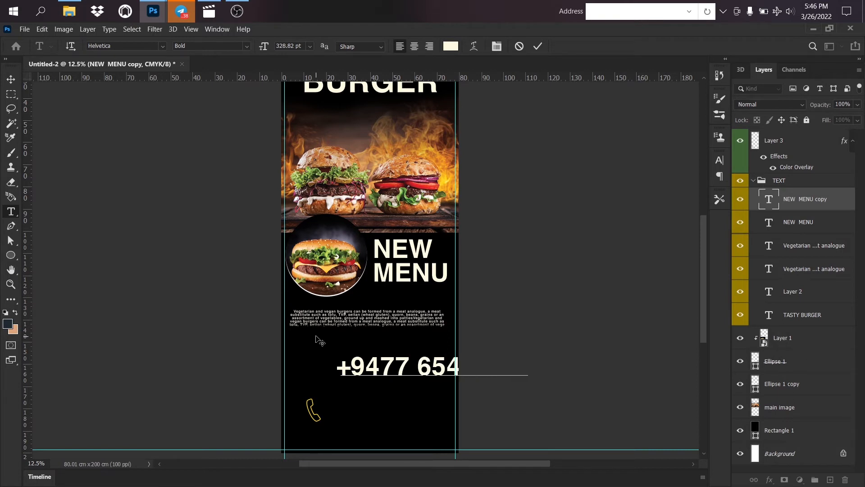
key(ctrl+Return)
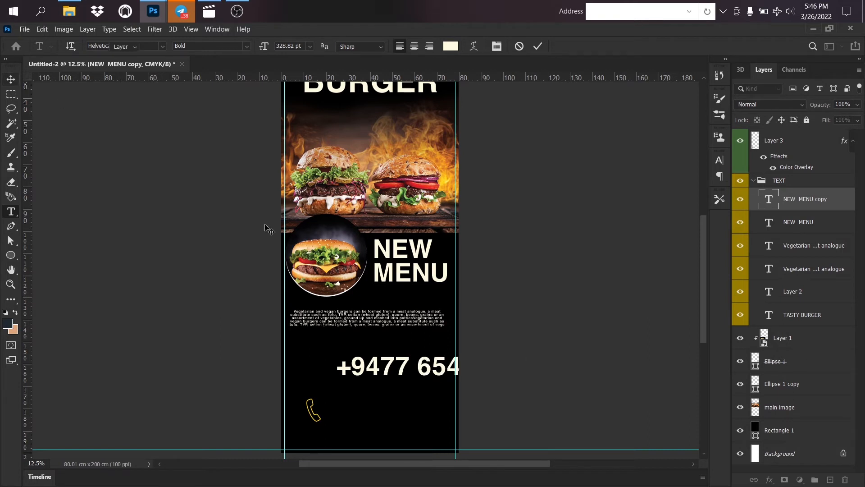
Step: Scale the phone number text down to fit within the side guides and place it beside the phone icon
key(ctrl+t)
drag(487, 369, 439, 400)
key(Return)
key(ctrl+t)
key(Return)
Step: Enlarge the phone icon slightly and align it with the start of the phone number
click(319, 417)
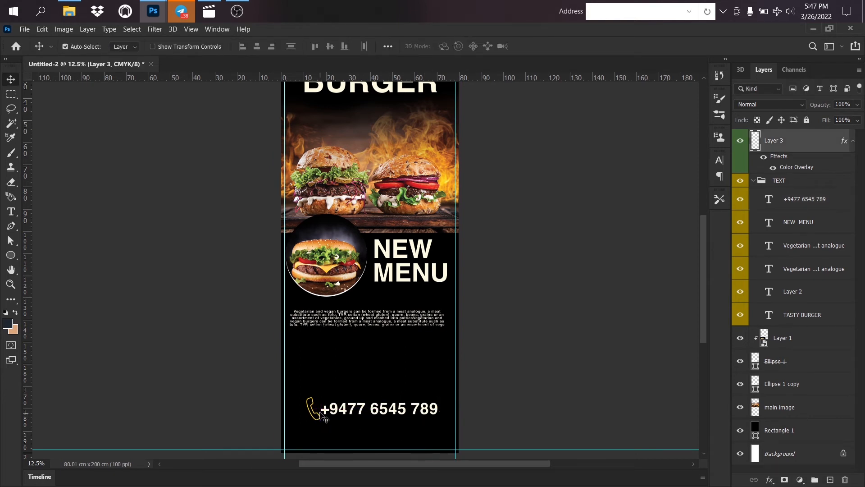
key(ctrl+t)
drag(308, 397, 306, 393)
key(Return)
drag(409, 432, 415, 351)
drag(386, 326, 386, 310)
click(351, 347)
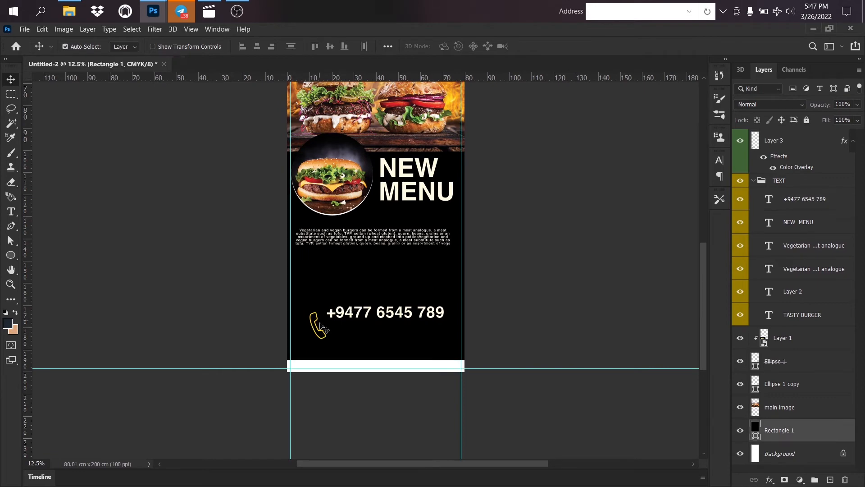
drag(316, 321, 322, 307)
Step: Copy the website and address lines with their icons from the Untitled-1 document into the banner and shift the phone number
mouse_move(156, 18)
click(306, 72)
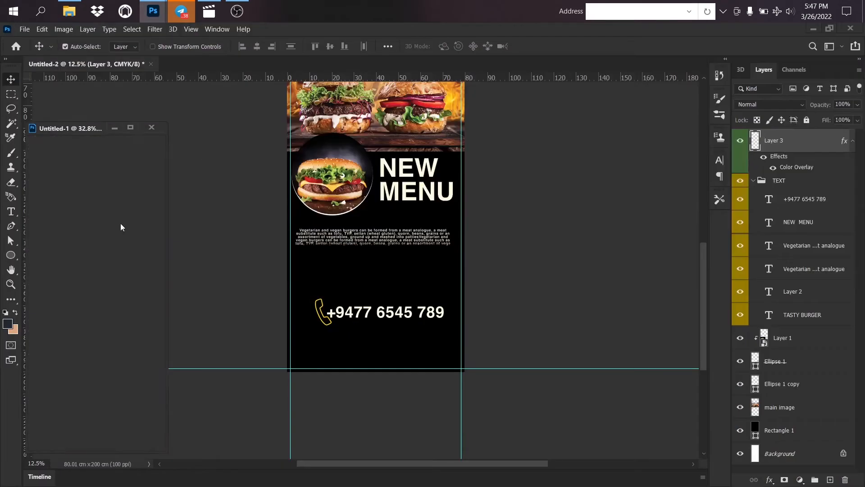
drag(101, 433, 411, 358)
mouse_move(325, 327)
mouse_down()
mouse_move(312, 342)
mouse_move(326, 331)
mouse_up()
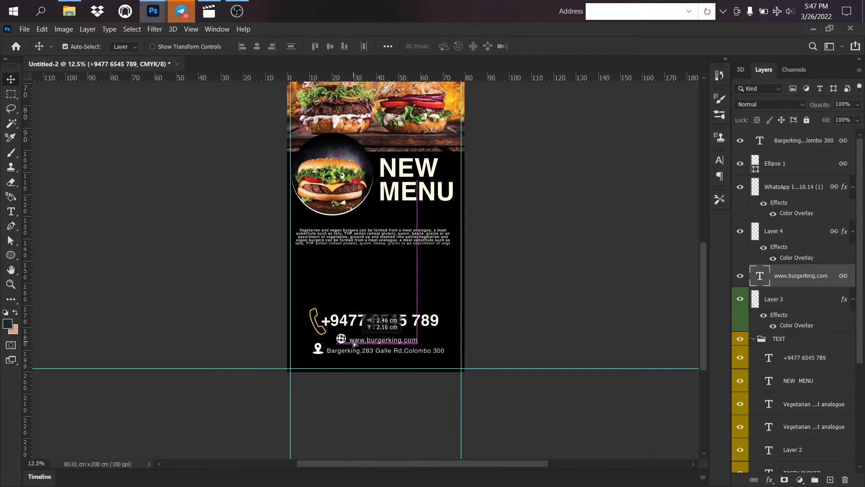
Step: Scale the website and address block to about 107% and position it below the phone number
key(ctrl+t)
drag(444, 354, 454, 356)
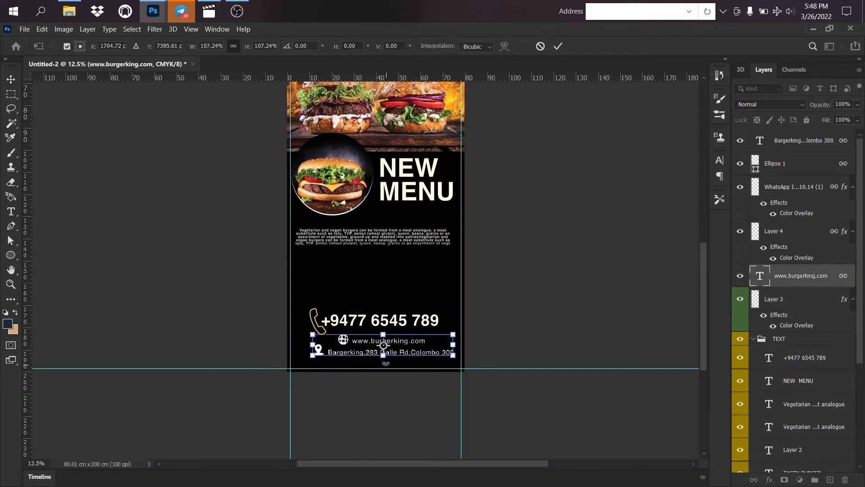
key(Return)
drag(382, 353, 373, 355)
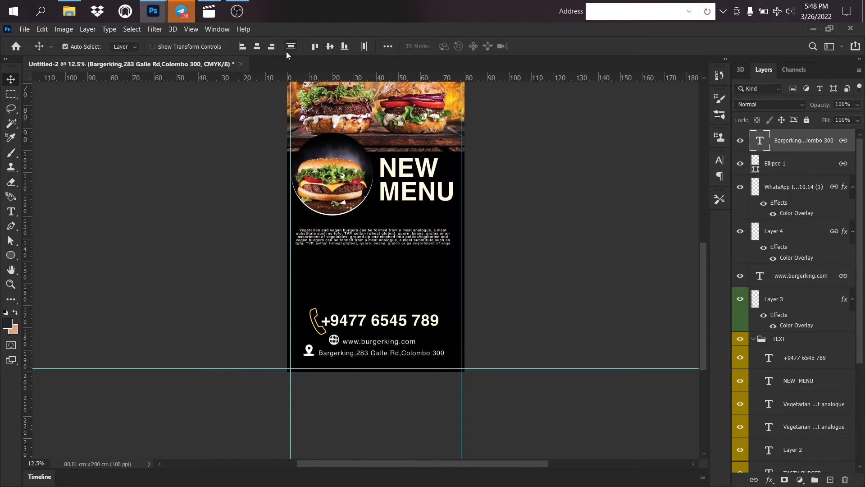
Step: Put the address text layer into a group and fine-tune the address and website lines beneath the phone number
drag(778, 148, 814, 479)
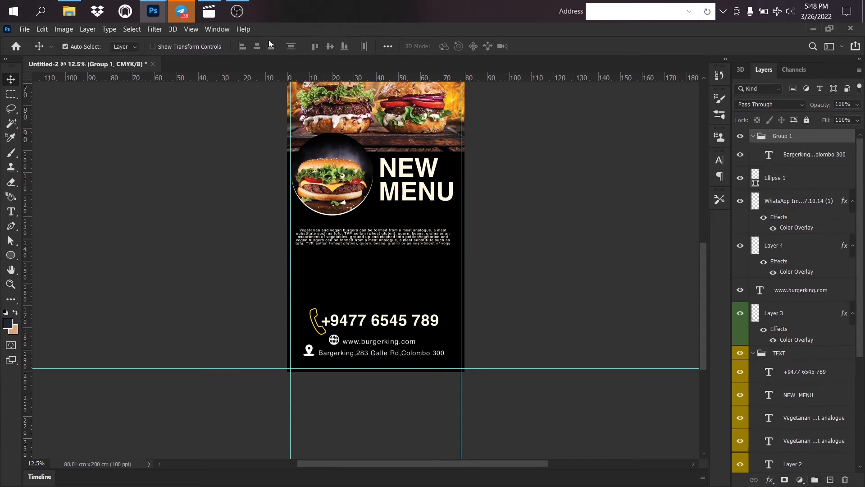
click(647, 210)
drag(396, 358, 398, 356)
double_click(396, 355)
click(348, 312)
drag(354, 320, 360, 341)
click(359, 342)
scroll(422, 270, up, 2)
scroll(421, 288, down, 4)
scroll(422, 295, up, 3)
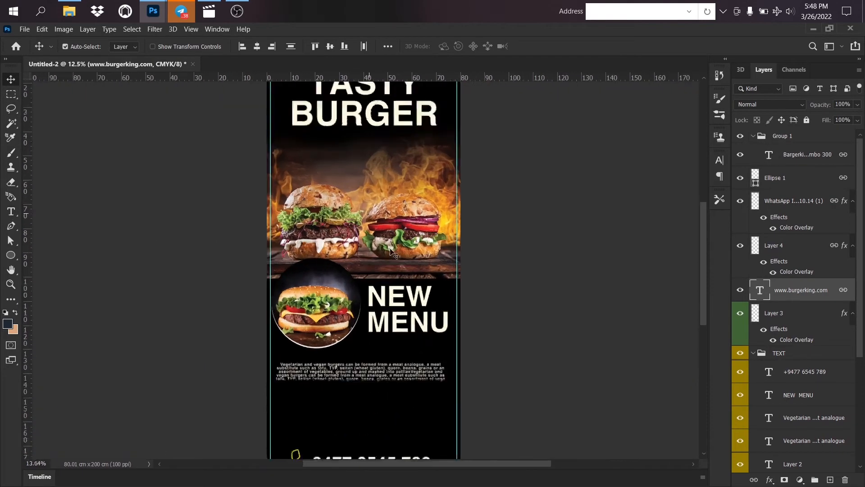
scroll(421, 297, down, 6)
scroll(470, 312, up, 2)
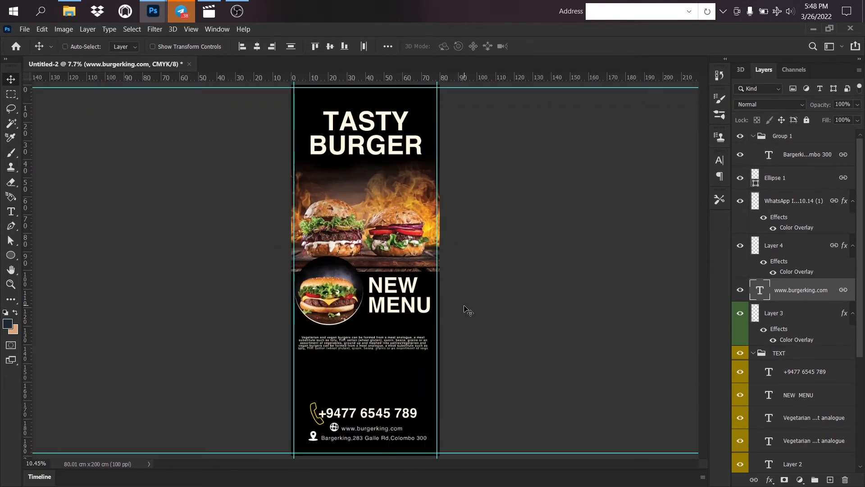
Step: Collapse Group 1 and add a new empty layer directly above Layer 1
double_click(751, 138)
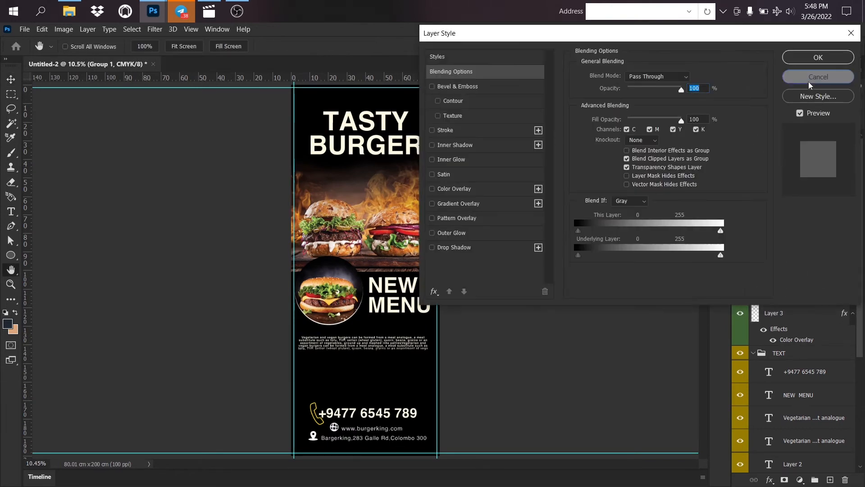
key(Escape)
click(753, 137)
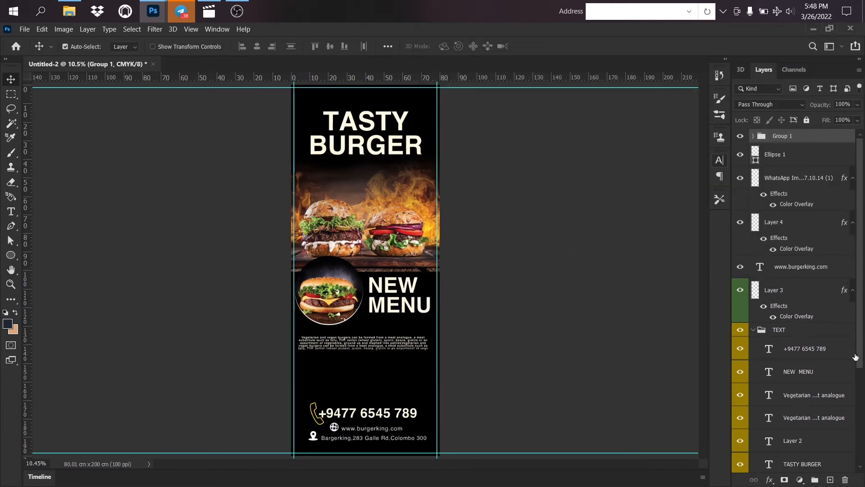
scroll(828, 423, down, 6)
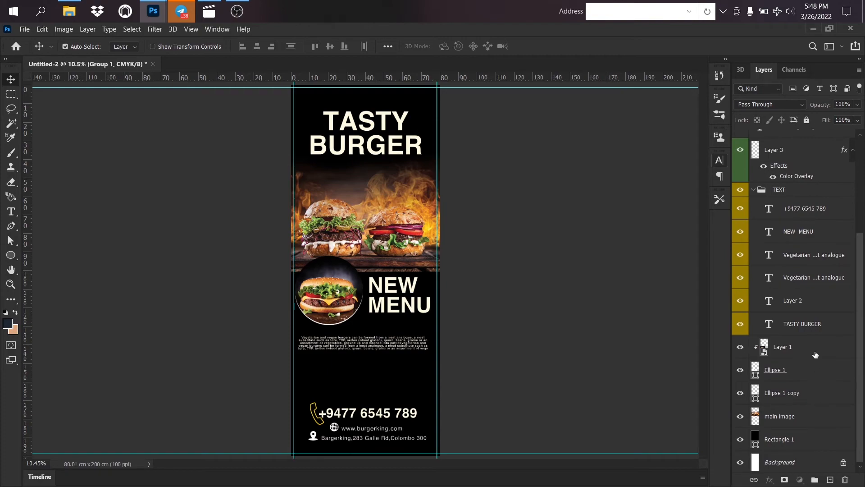
click(816, 354)
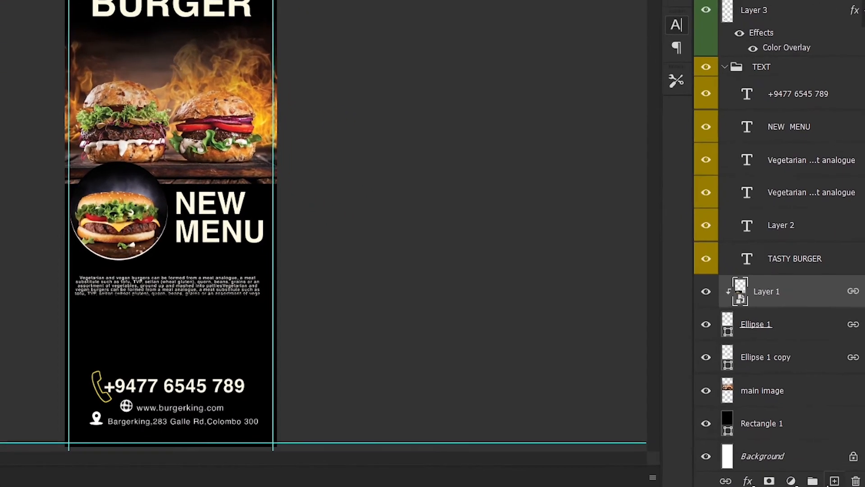
click(830, 480)
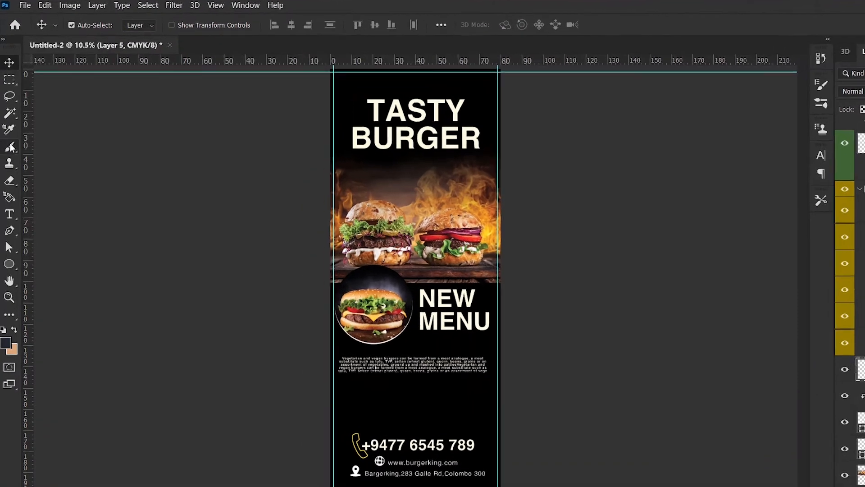
Step: Activate the Brush tool and enlarge the textured brush to size 1100
key(b)
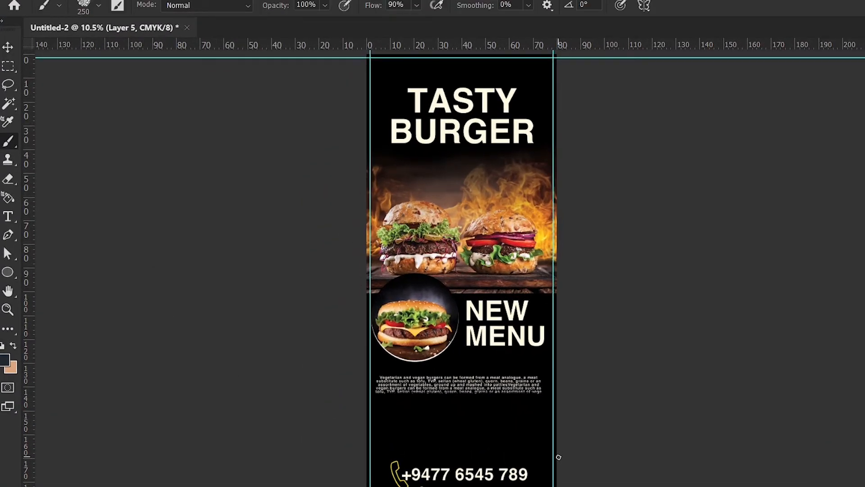
key(bracketright)
key(bracketright)
key(bracketright)
key(bracketright)
key(bracketright)
key(bracketright)
key(bracketright)
key(bracketright)
key(bracketright)
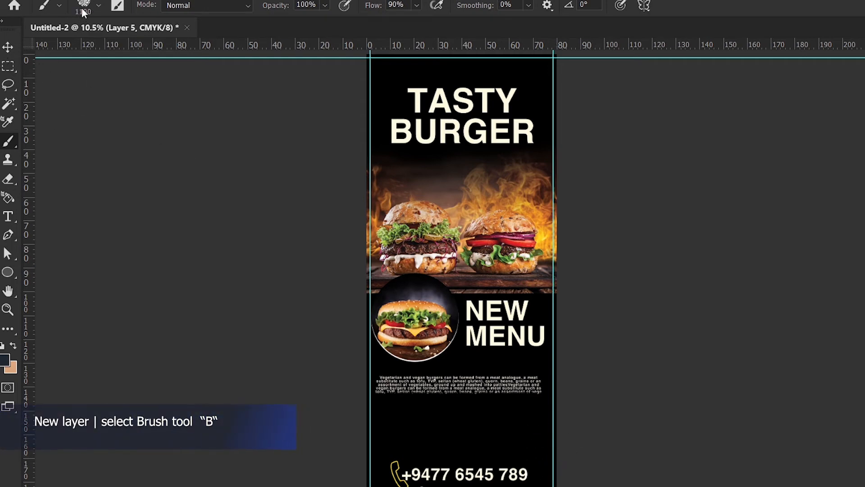
Step: Try a dark red 4a0000 brush stroke behind the contact details and undo it
click(5, 360)
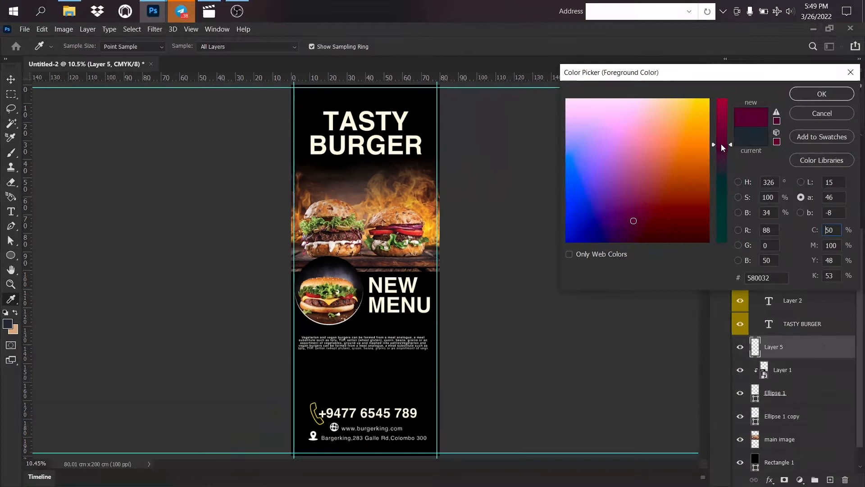
click(703, 233)
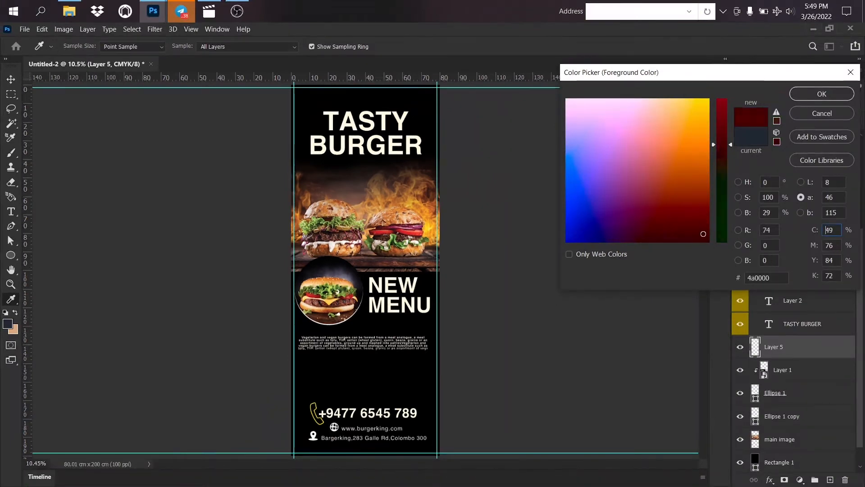
click(821, 92)
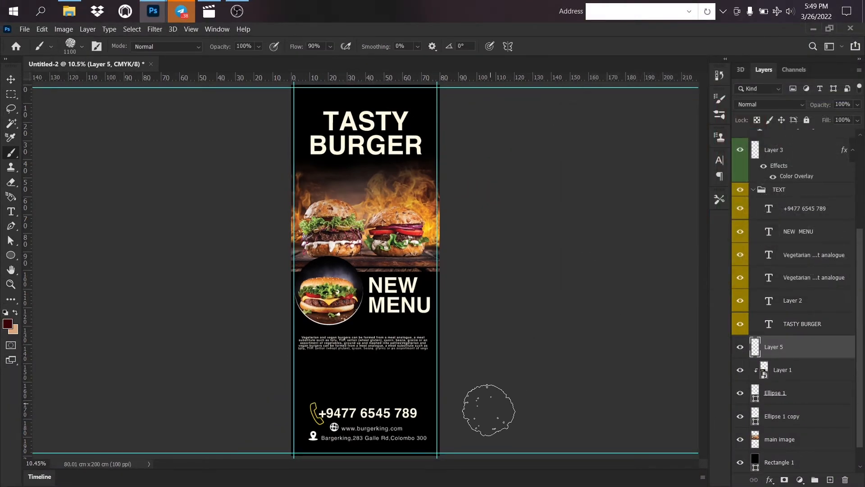
drag(408, 435, 240, 441)
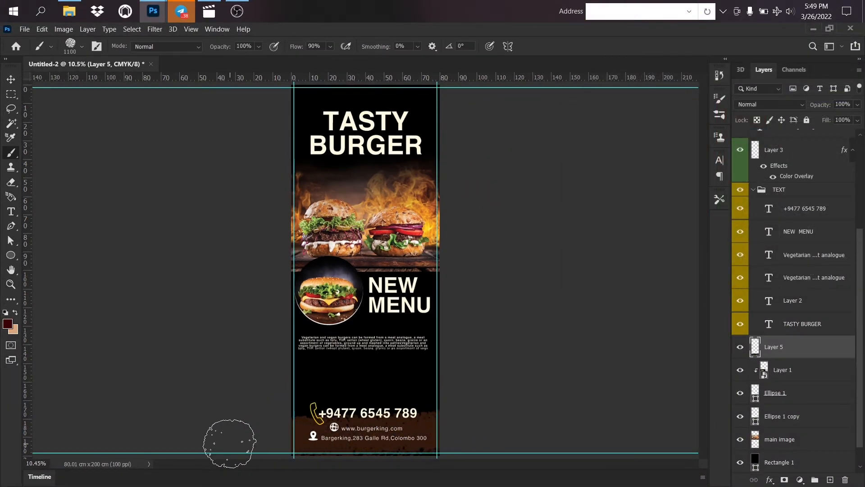
key(ctrl+z)
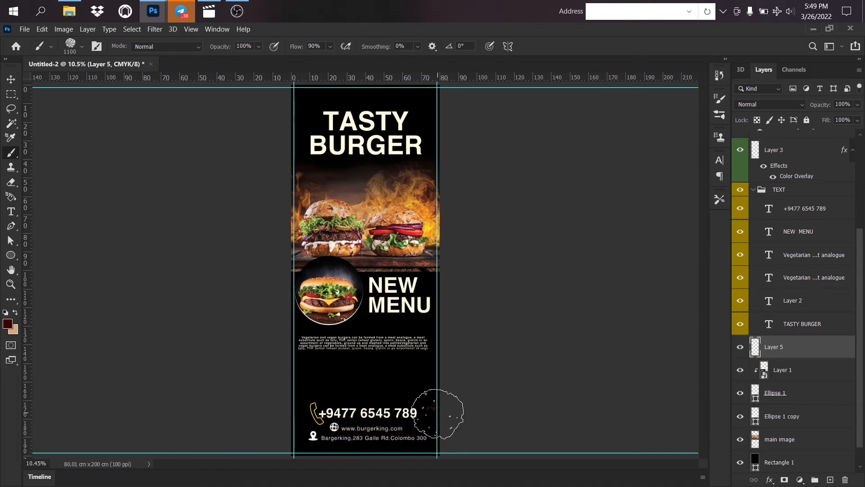
Step: Set the foreground colour to 7e0a00 and paint a rough horizontal band behind the contact details on Layer 5
click(8, 322)
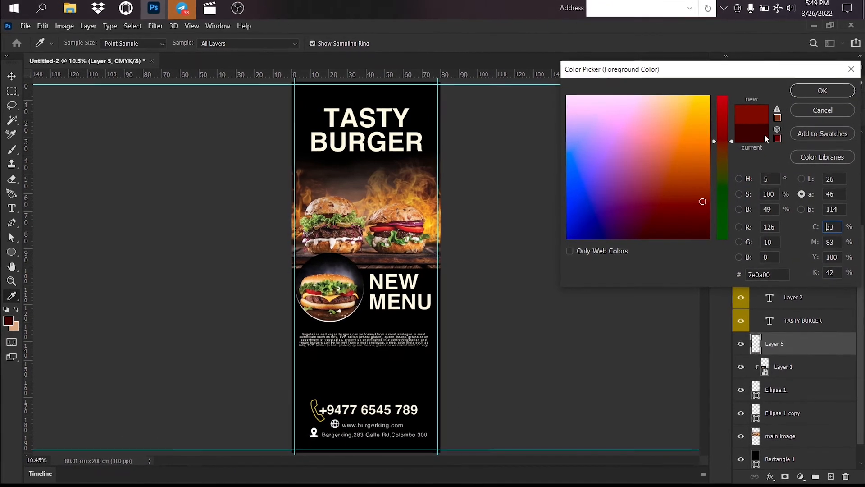
click(821, 95)
drag(428, 421, 262, 423)
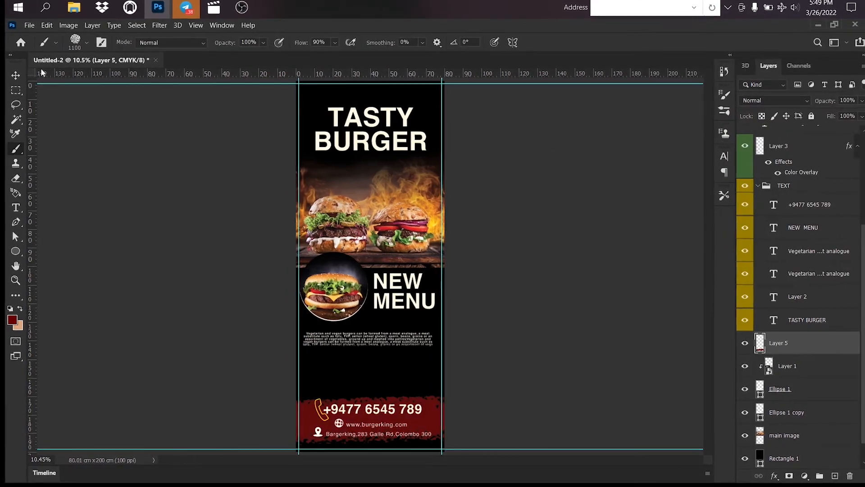
Step: Bring the istockphoto burger-and-fries photo into the banner and scale it to cover the lower part
key(v)
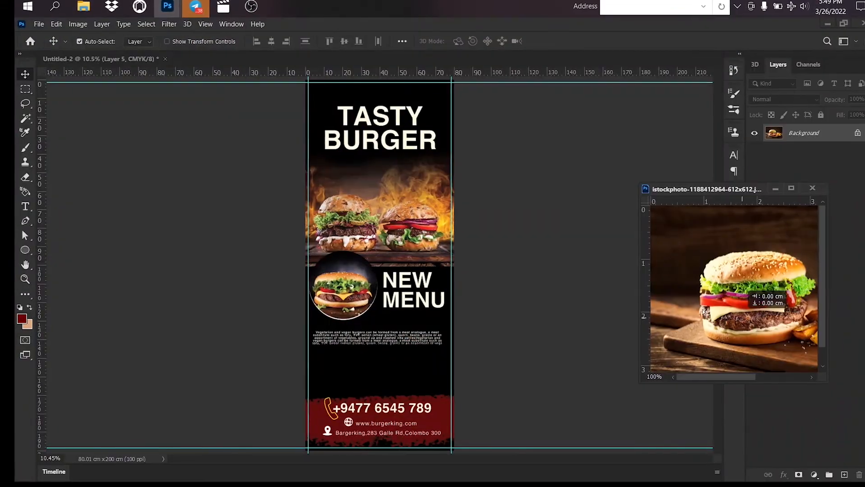
drag(703, 311, 535, 472)
click(775, 188)
key(ctrl+t)
drag(431, 410, 377, 361)
key(Return)
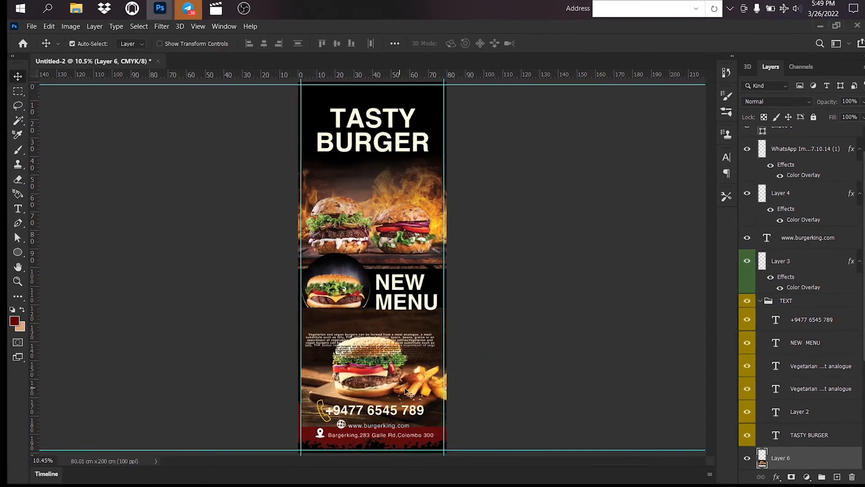
Step: Lower the burger-and-fries photo and move its layer beneath the red brush band layer
drag(405, 393, 401, 422)
drag(863, 346, 863, 430)
drag(818, 325, 819, 358)
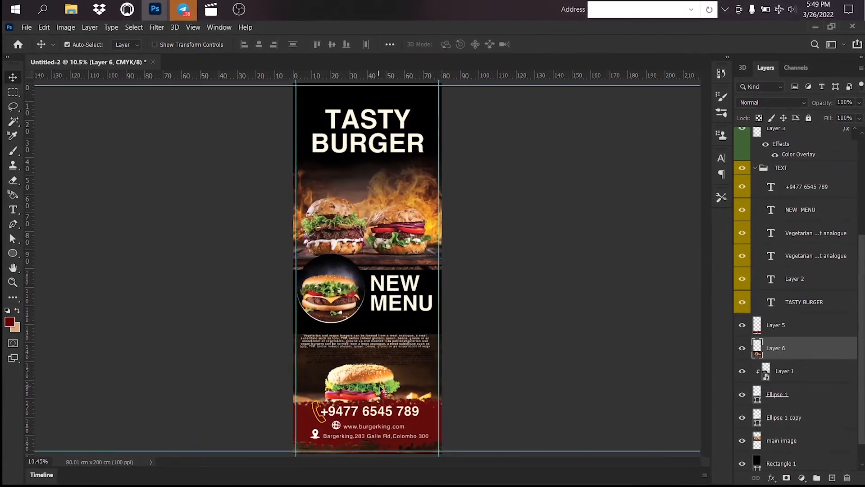
drag(380, 385, 400, 378)
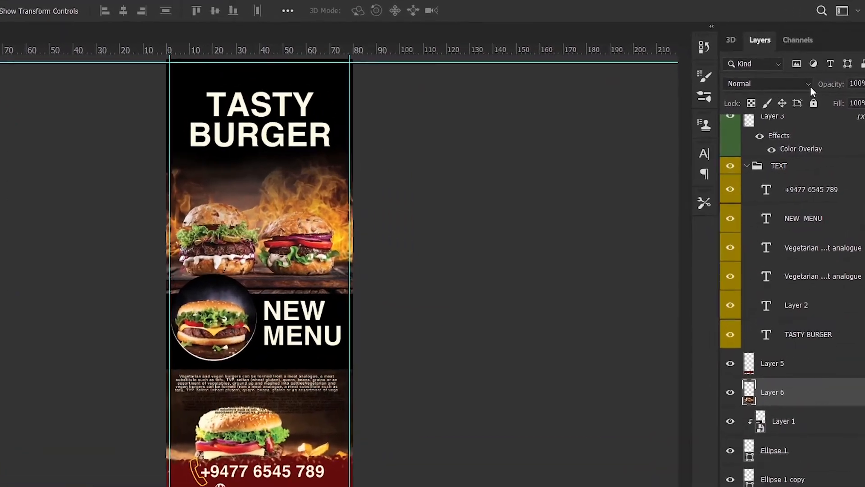
Step: Set the burger-and-fries photo's blend mode to Soft Light and adjust its position above the red band
click(770, 103)
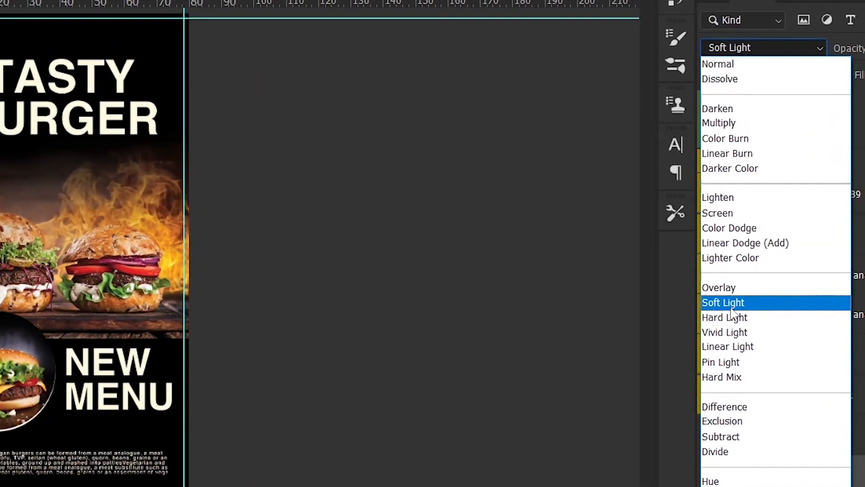
click(731, 306)
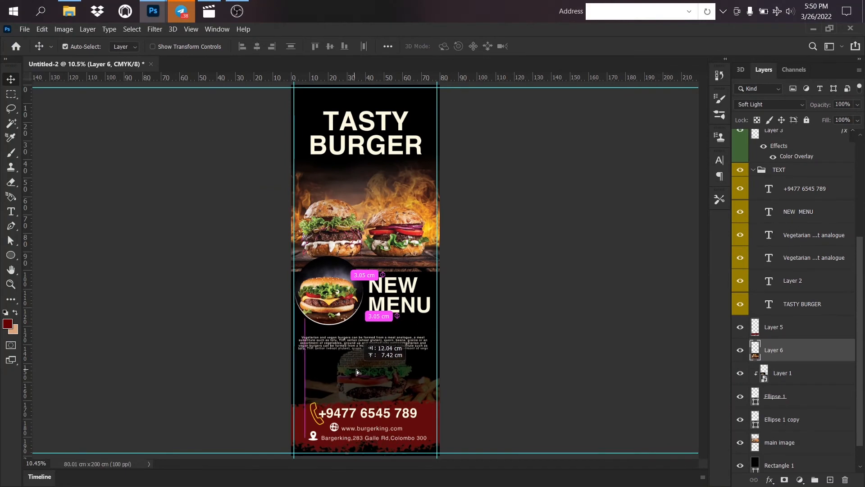
drag(356, 372, 358, 372)
Step: Delete the duplicate description text layer overlapping the faded burger photo
drag(367, 361, 390, 368)
key(Delete)
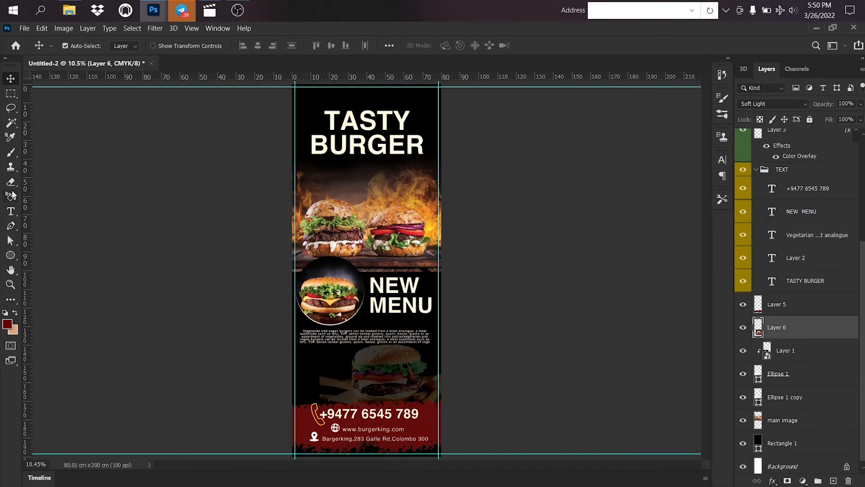
Step: Soften the faded burger photo's left edge with the Eraser and shift the photo toward the banner's left edge
click(11, 183)
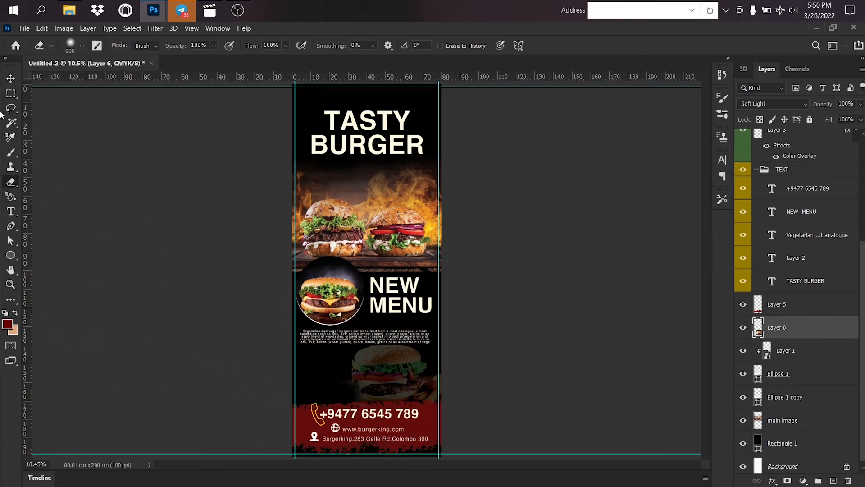
click(11, 79)
mouse_move(411, 382)
mouse_down()
mouse_move(363, 394)
mouse_move(358, 386)
mouse_up()
Step: Reposition the description text, NEW MENU heading, circular burger image and faded burger photo in the banner's lower half
click(405, 344)
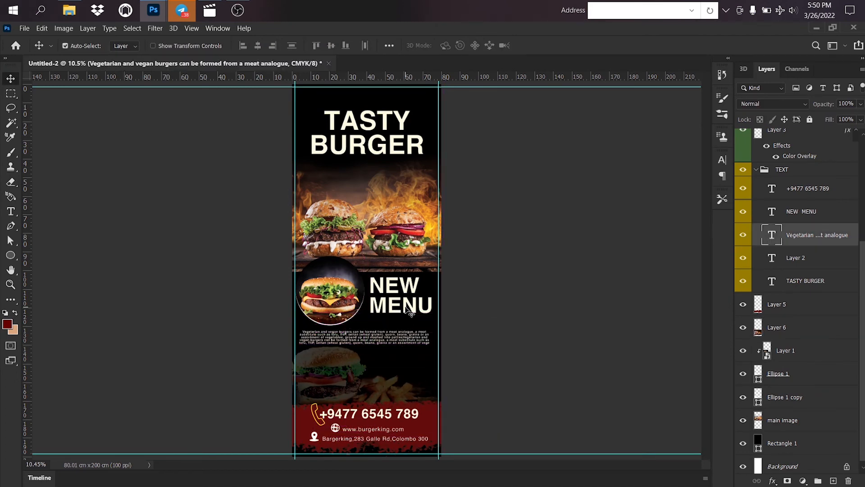
drag(405, 306, 408, 381)
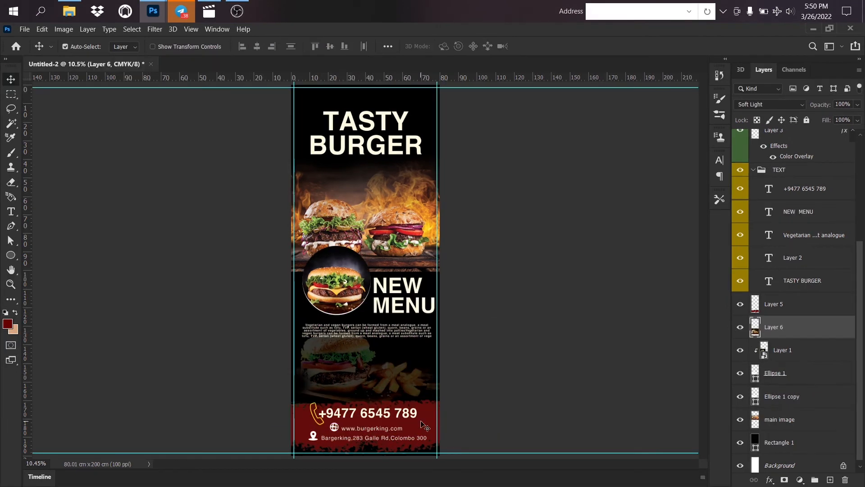
Step: Move the red brush band up and raise the phone number, website and address details to sit on it
drag(310, 414, 307, 403)
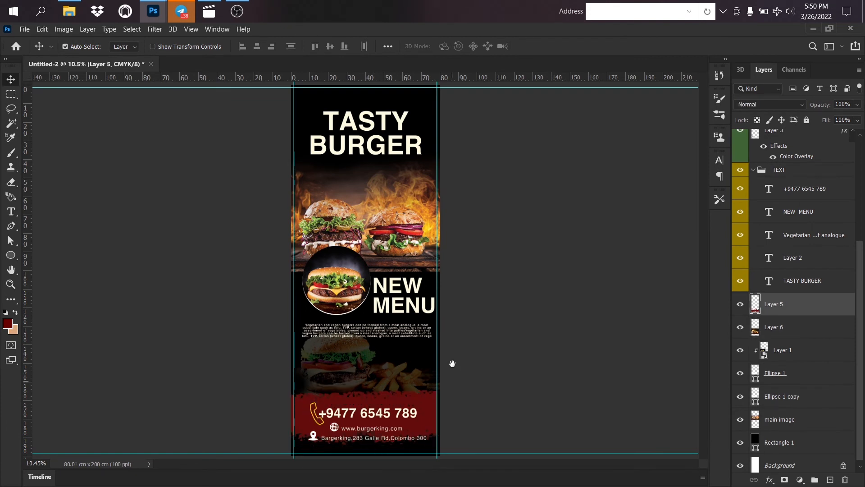
drag(405, 436, 380, 407)
drag(321, 426, 319, 414)
Step: Space out the website and address lines on the red band and line up their icons beneath the phone icon
click(361, 420)
click(357, 423)
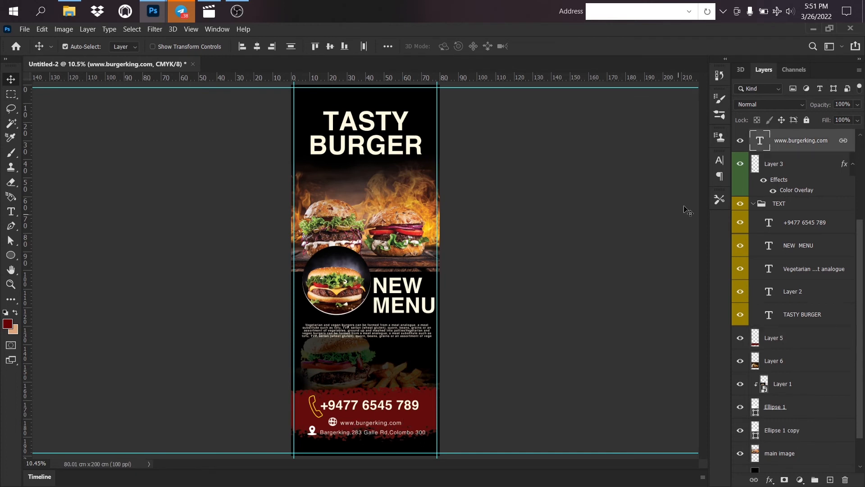
drag(382, 420, 382, 423)
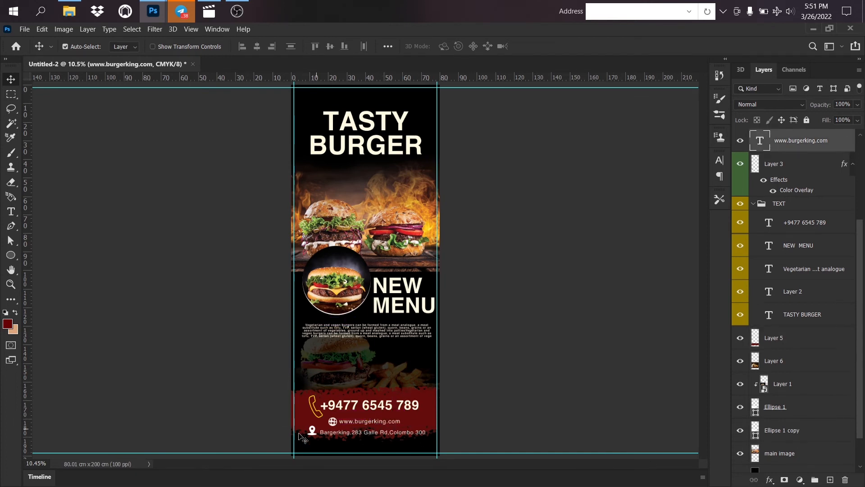
mouse_move(311, 434)
mouse_down()
mouse_move(310, 456)
mouse_move(310, 442)
mouse_up()
drag(313, 434, 334, 443)
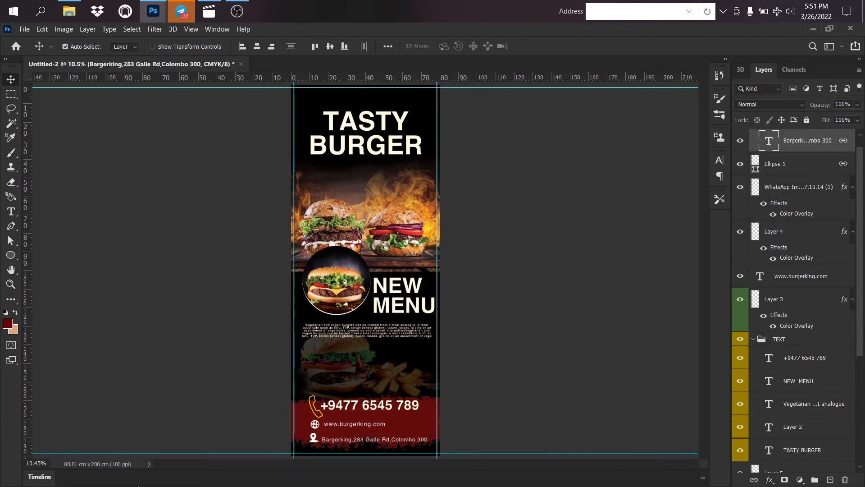
Step: Raise the phone number and its icon above the red band, and move the website and address lines with their icons up together
scroll(346, 400, down, 1)
drag(322, 403, 321, 400)
drag(341, 393, 374, 369)
click(420, 421)
click(370, 433)
drag(318, 406, 396, 406)
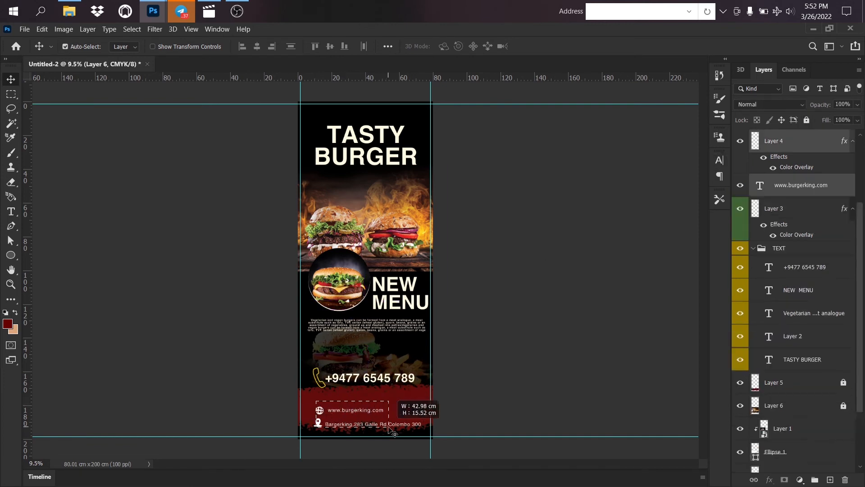
drag(330, 426, 327, 417)
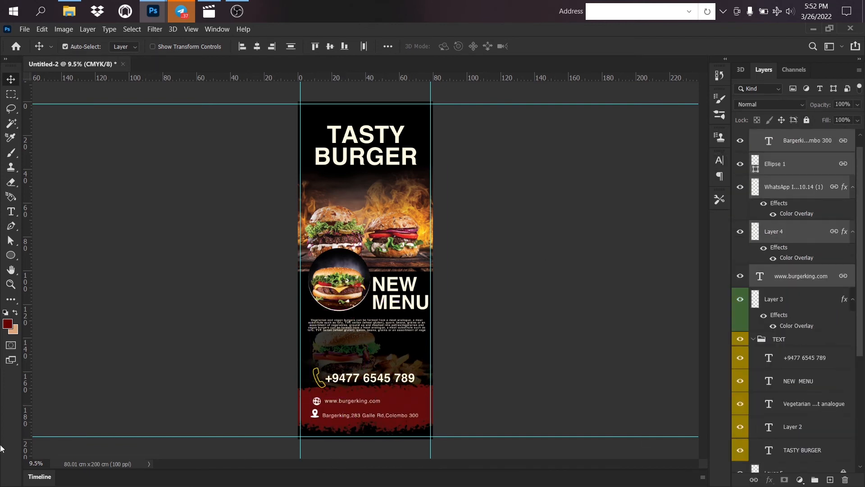
Step: Enlarge the phone number and recolour its text with the yellow ffd325 sampled from the flames
drag(374, 378, 333, 384)
key(ctrl+t)
key(Return)
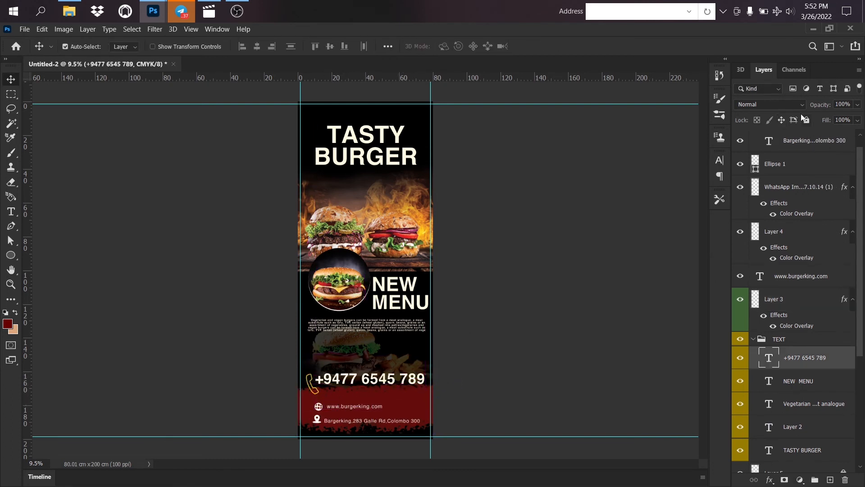
double_click(768, 357)
click(451, 46)
click(424, 230)
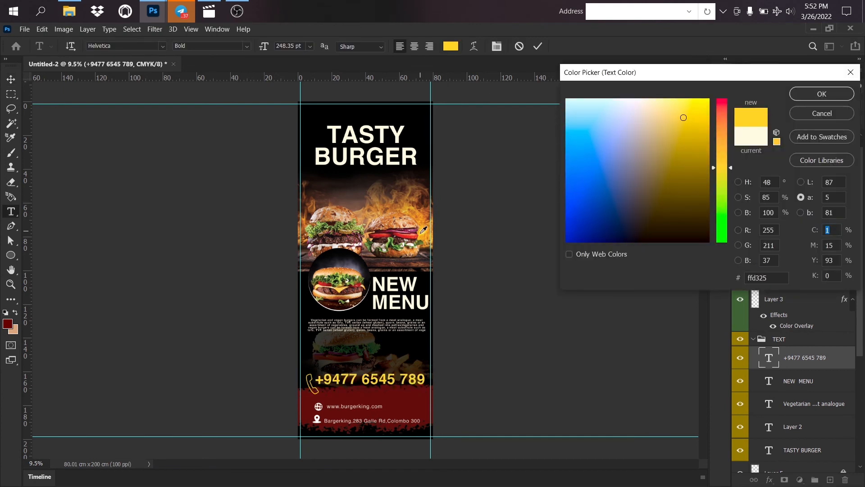
click(833, 94)
Step: Move the phone number and its icon down to the upper part of the red band
click(11, 80)
drag(310, 390, 322, 392)
click(415, 411)
click(419, 419)
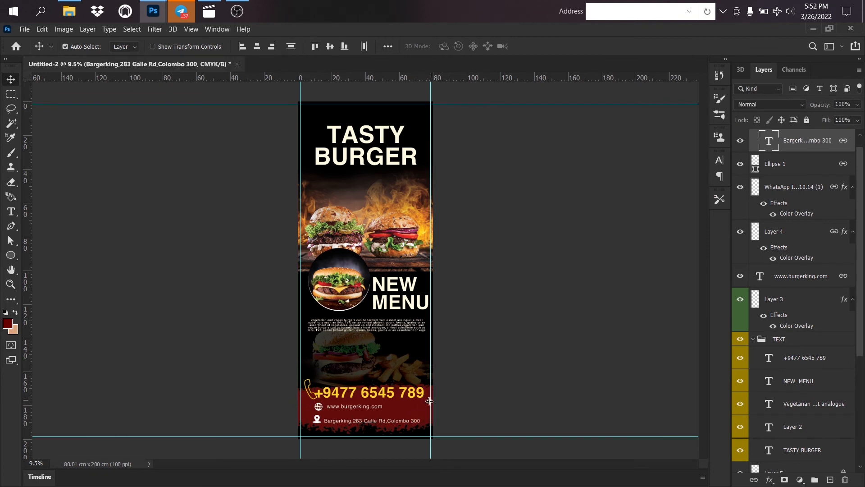
Step: Lower the red band to the banner's bottom edge and align the website and address lines with their icons to the left guide
click(468, 414)
scroll(839, 464, down, 1)
click(842, 460)
drag(402, 416, 407, 429)
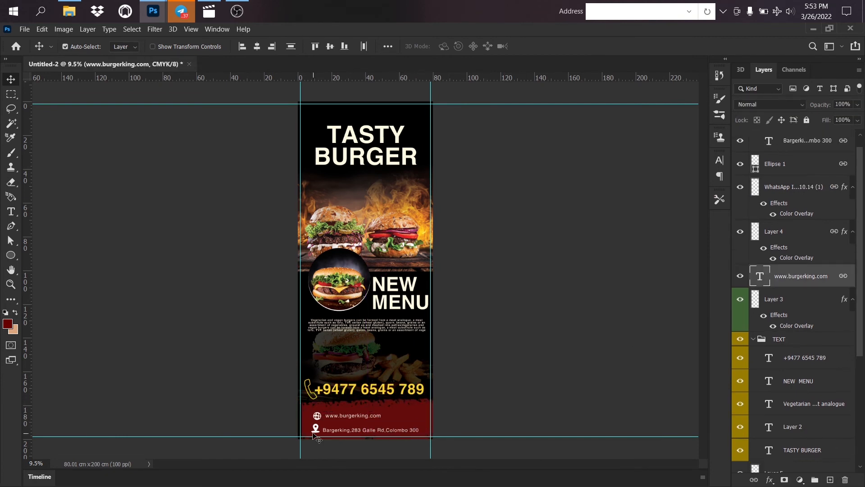
drag(317, 418, 306, 417)
Step: Move the TASTY BURGER heading up and enlarge it to span nearly the width between the vertical guides
drag(367, 159, 363, 154)
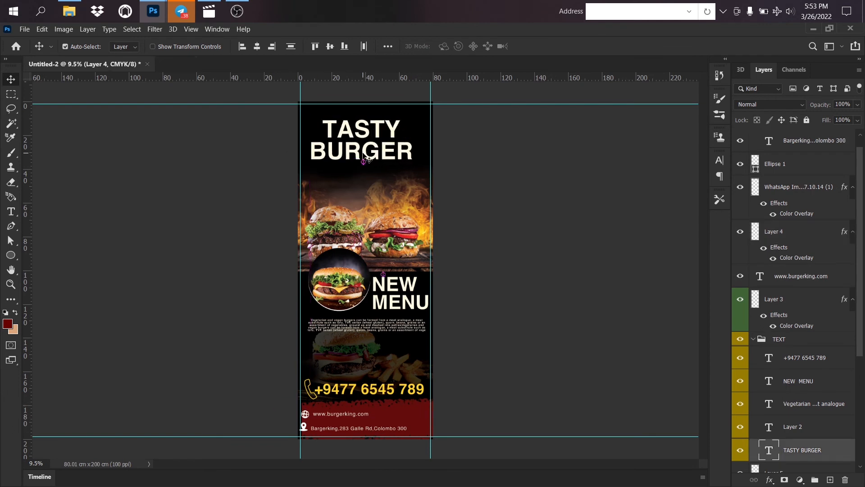
key(ctrl+t)
drag(414, 171, 367, 162)
key(Return)
Step: Scale down the circular burger image beside the NEW MENU heading slightly
click(310, 250)
key(ctrl+t)
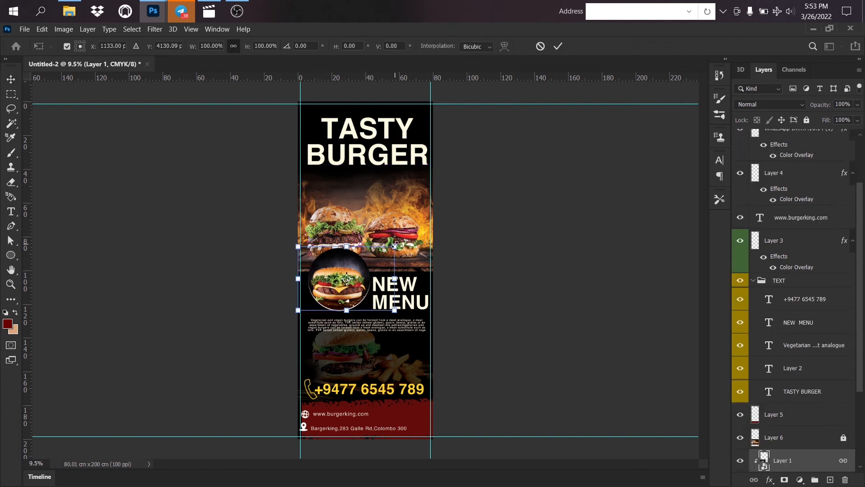
drag(394, 246, 387, 249)
key(Return)
Step: Enlarge the main two-burger image to about 125% and reposition it beneath the TASTY BURGER heading
click(395, 223)
key(ctrl+t)
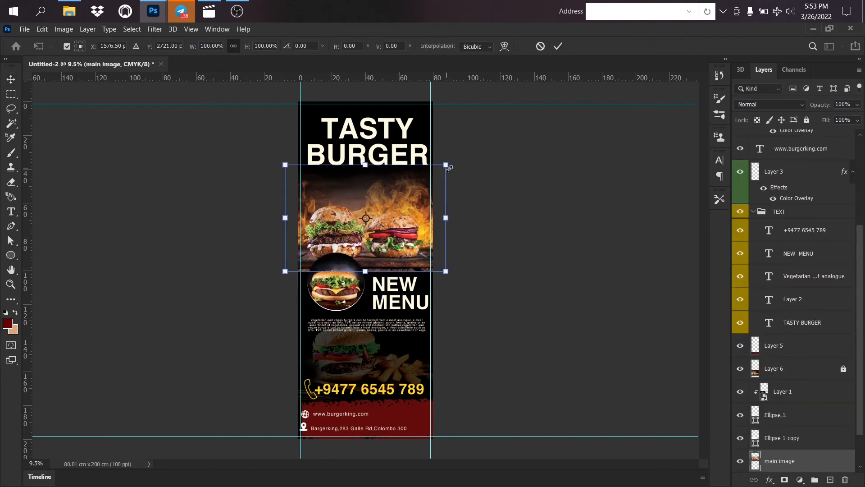
drag(446, 165, 486, 138)
drag(420, 219, 392, 214)
drag(459, 136, 460, 137)
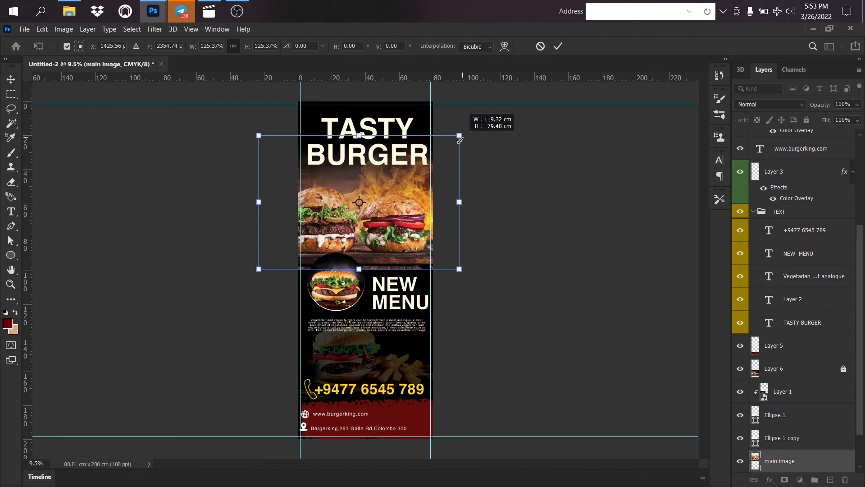
key(Return)
scroll(380, 436, down, 1)
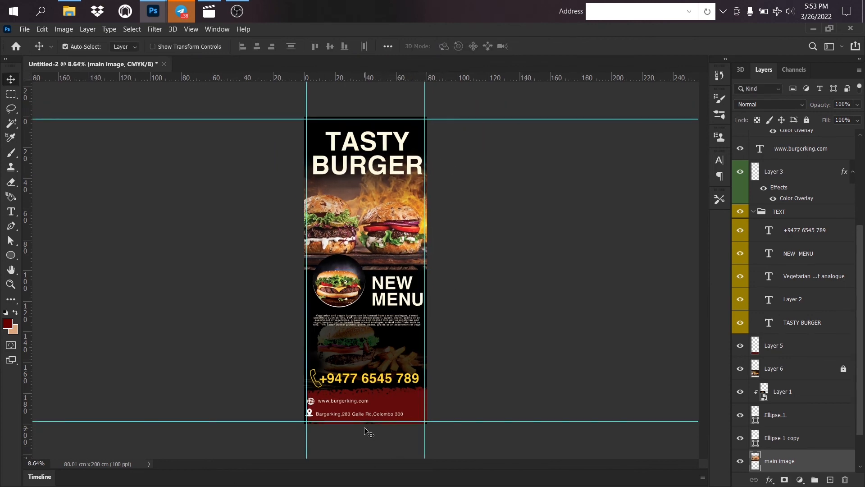
scroll(368, 421, up, 3)
scroll(378, 417, down, 2)
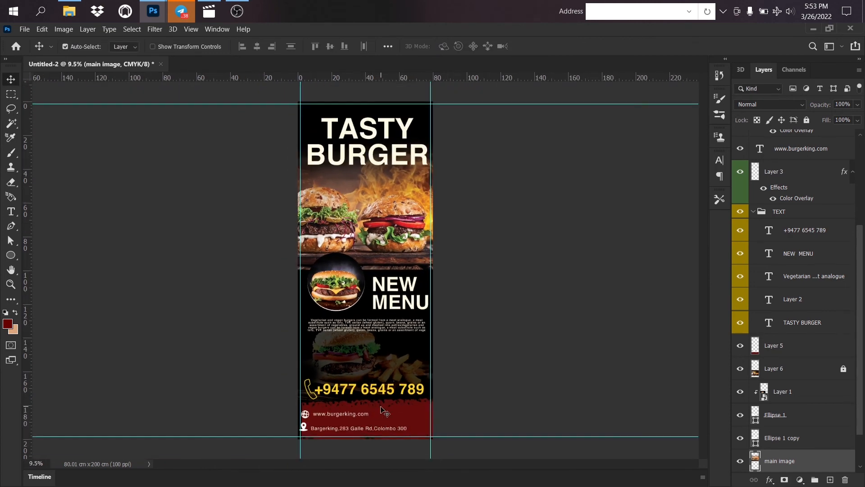
Step: Display the banner in full screen and set the surrounding canvas to a custom white colour
key(f)
key(f)
right_click(706, 228)
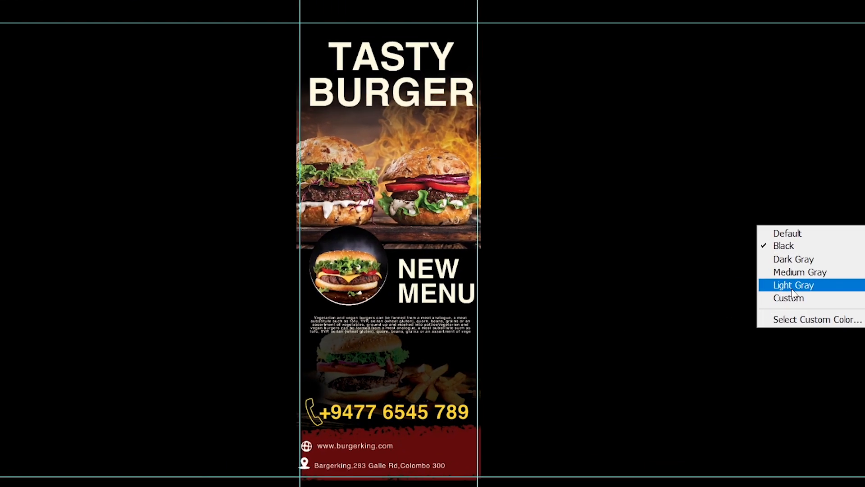
click(791, 288)
right_click(757, 286)
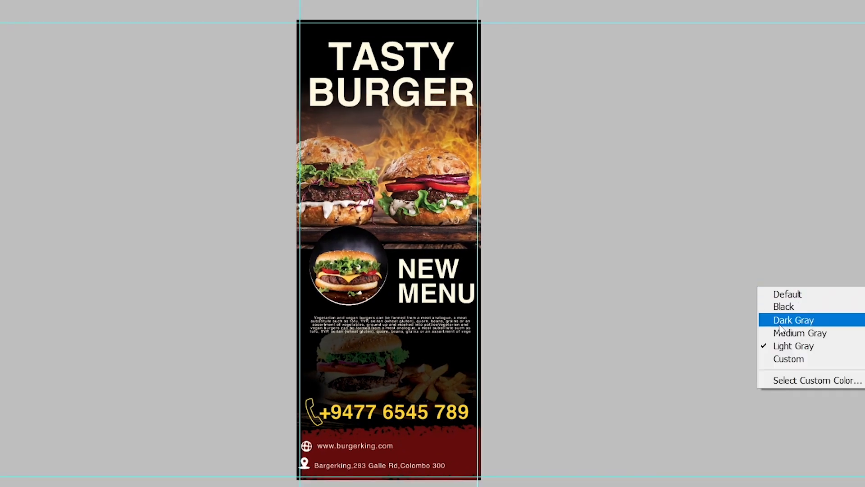
click(793, 377)
mouse_move(719, 94)
mouse_down()
mouse_move(674, 72)
mouse_move(659, 49)
mouse_up()
click(864, 53)
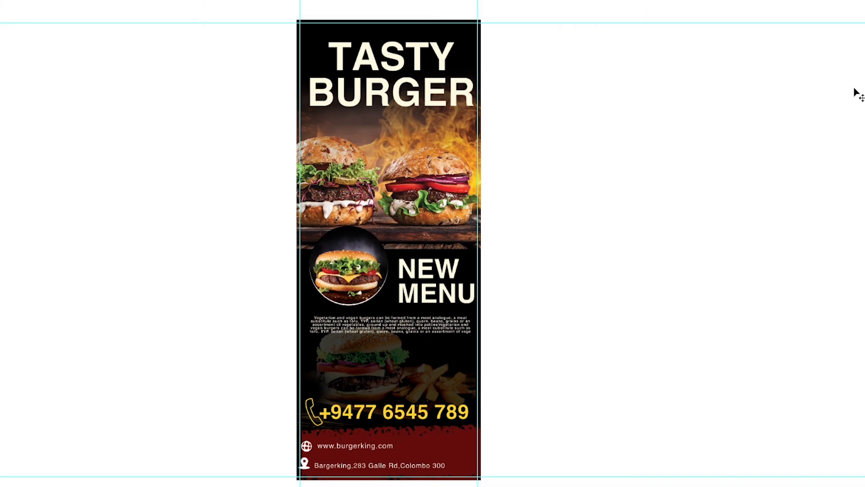